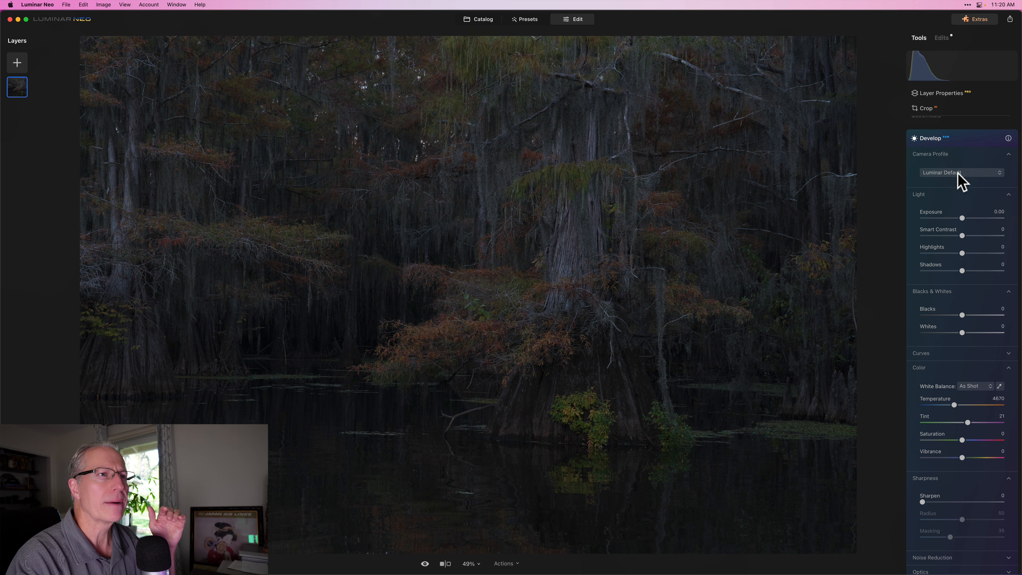
Apply the Camera Light profile to the raw photo and raise the Develop exposure to 0.30.
click(959, 173)
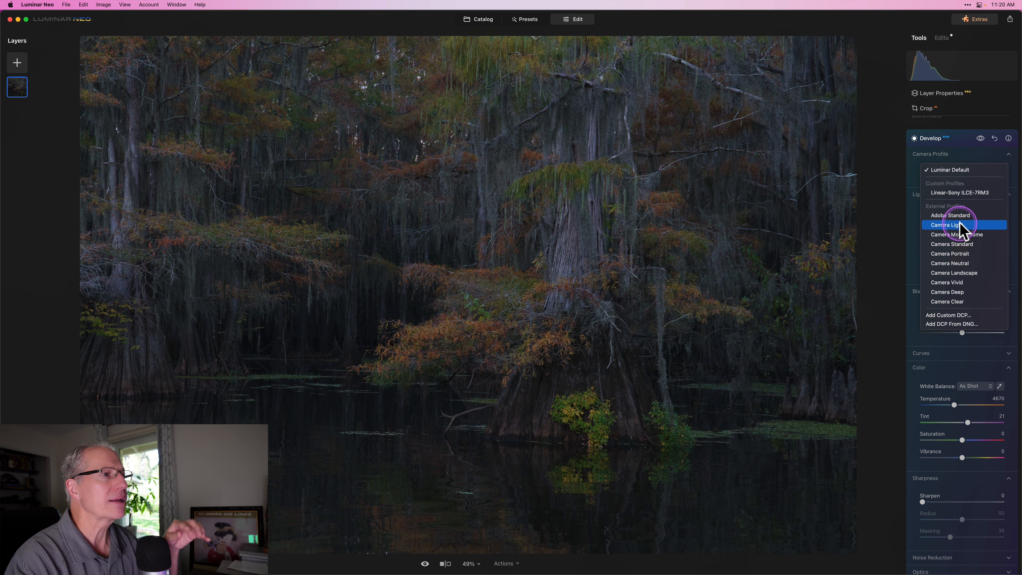
click(959, 225)
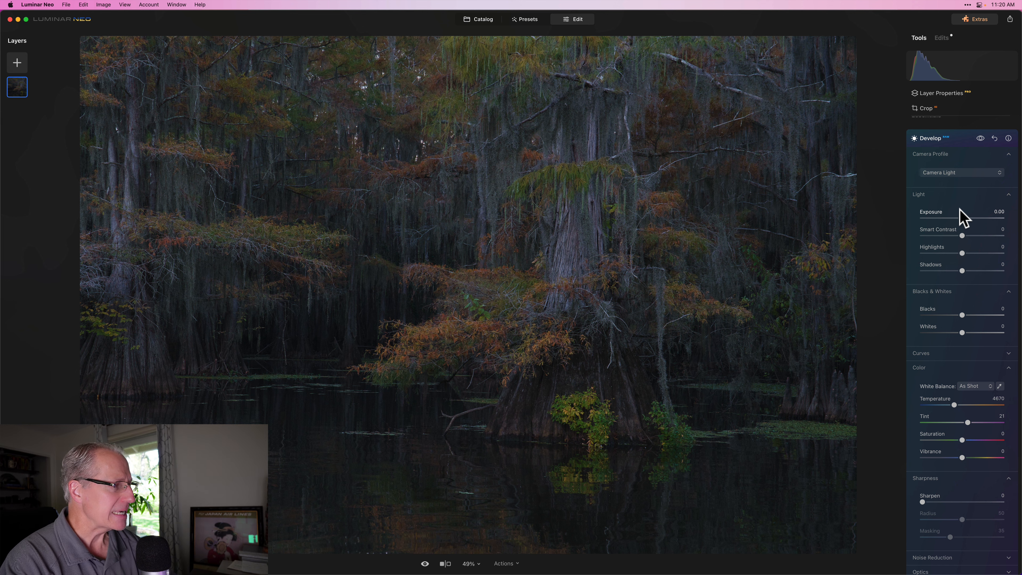
drag(961, 214, 965, 218)
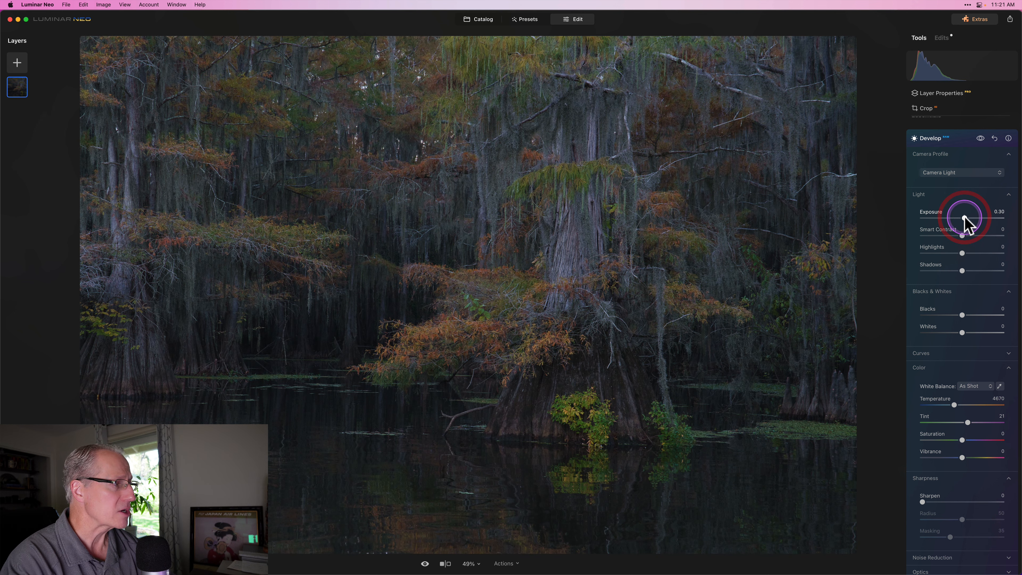
Set Smart Contrast in the Develop light settings to 20.
click(970, 235)
drag(970, 235, 971, 236)
click(972, 236)
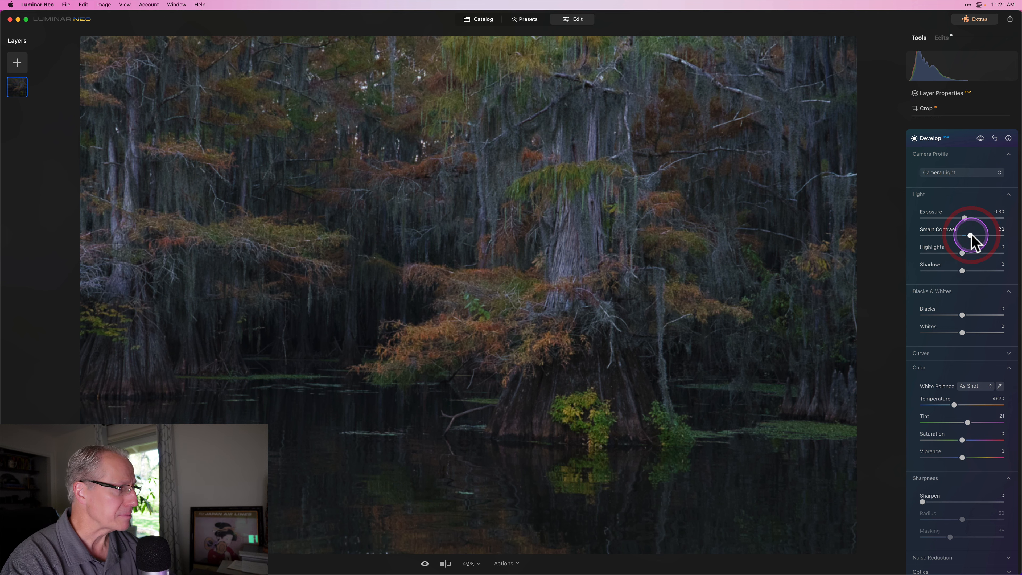
Set the Develop whites to 45 and the blacks to -5.
scroll(955, 331, down, 3)
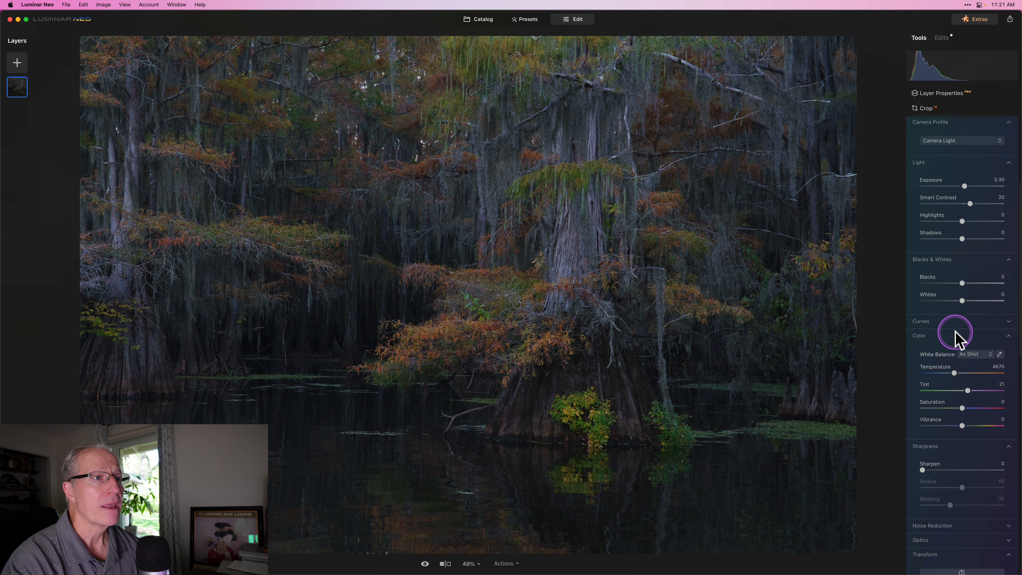
drag(963, 267, 980, 283)
click(962, 284)
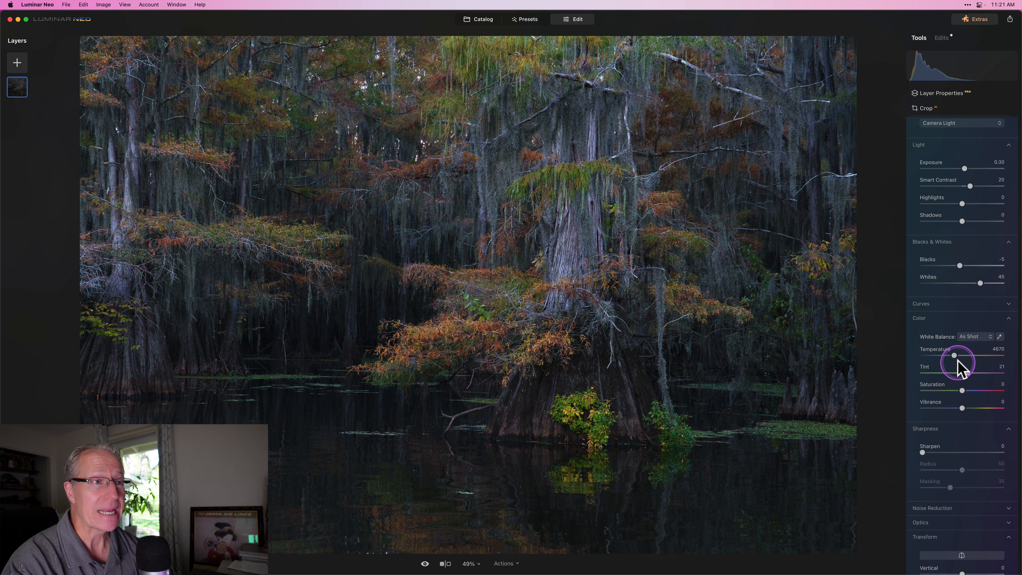
Set the white balance temperature to 4718 and the vibrance to 4 in Develop.
click(999, 349)
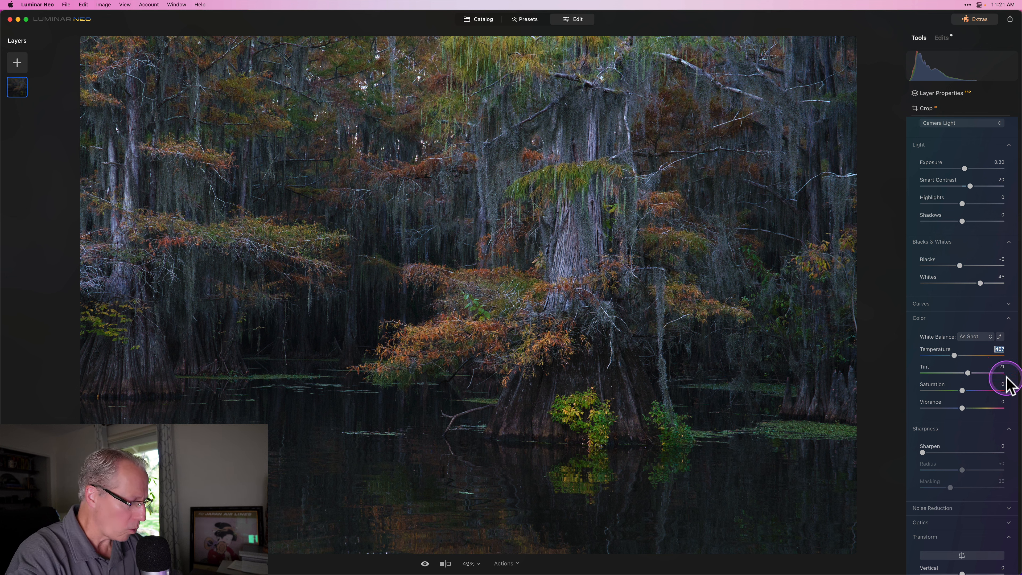
text(471)
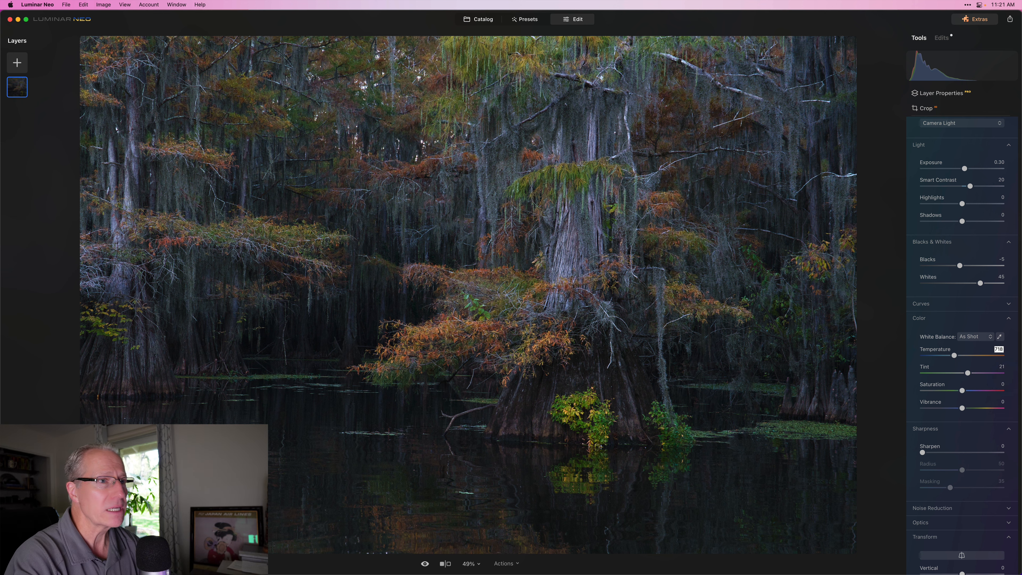
drag(962, 408, 964, 408)
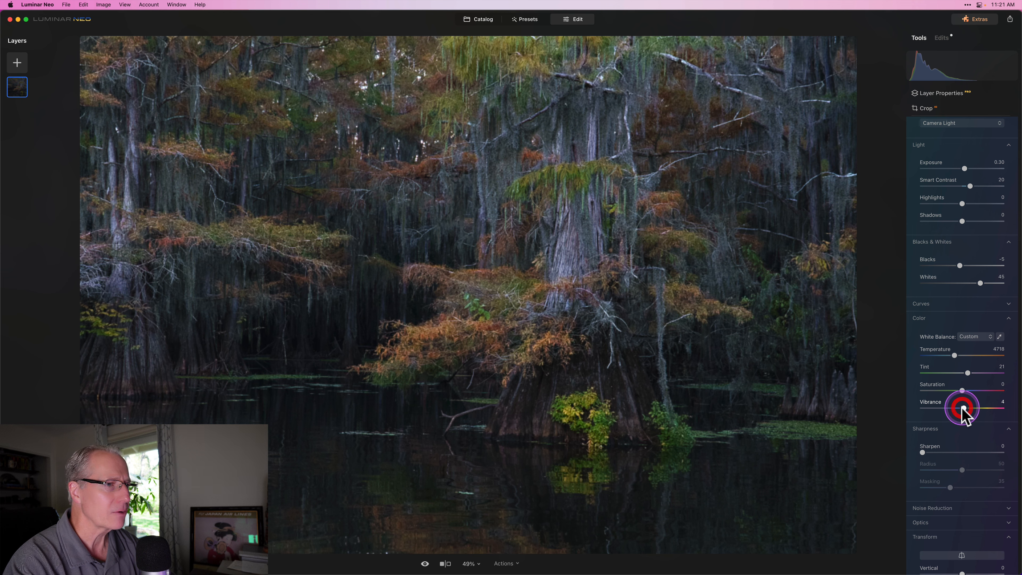
Set the Develop sharpening amount to 24 and collapse the Transform section.
click(940, 452)
drag(940, 453, 941, 452)
scroll(940, 452, down, 1)
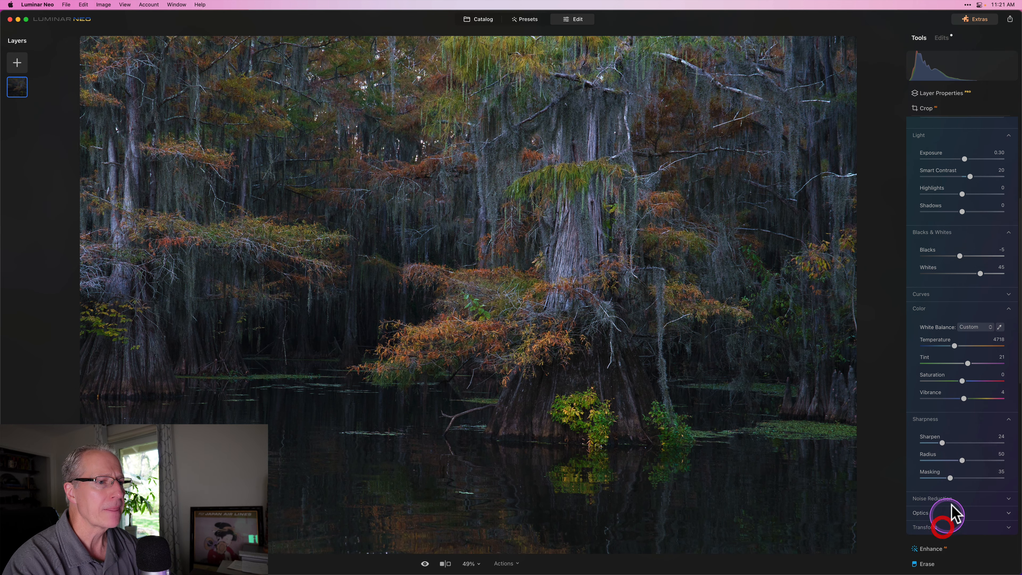
Compare the photo with and without the Develop adjustments, and close the Develop tool.
scroll(962, 472, up, 5)
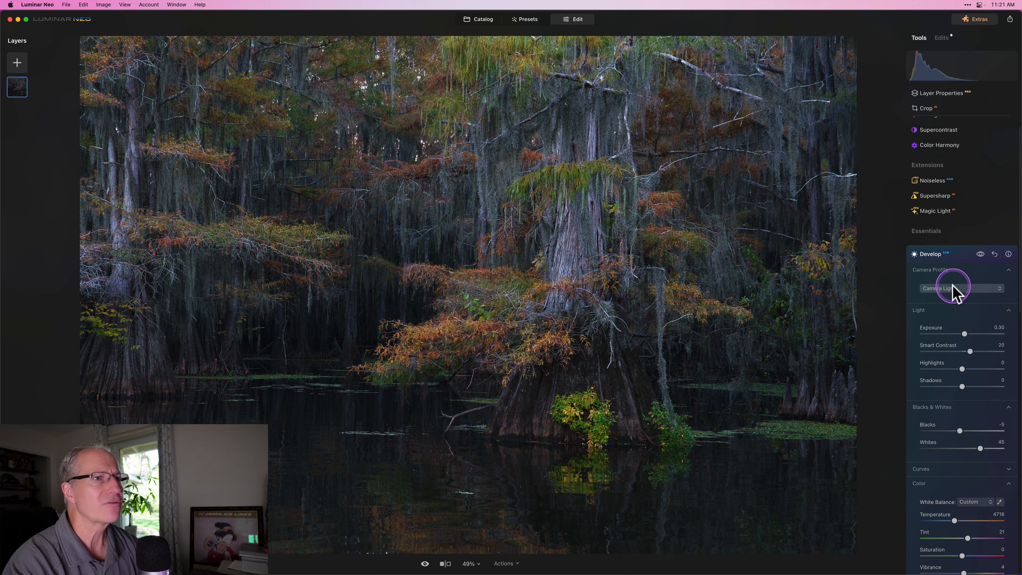
click(981, 254)
click(980, 253)
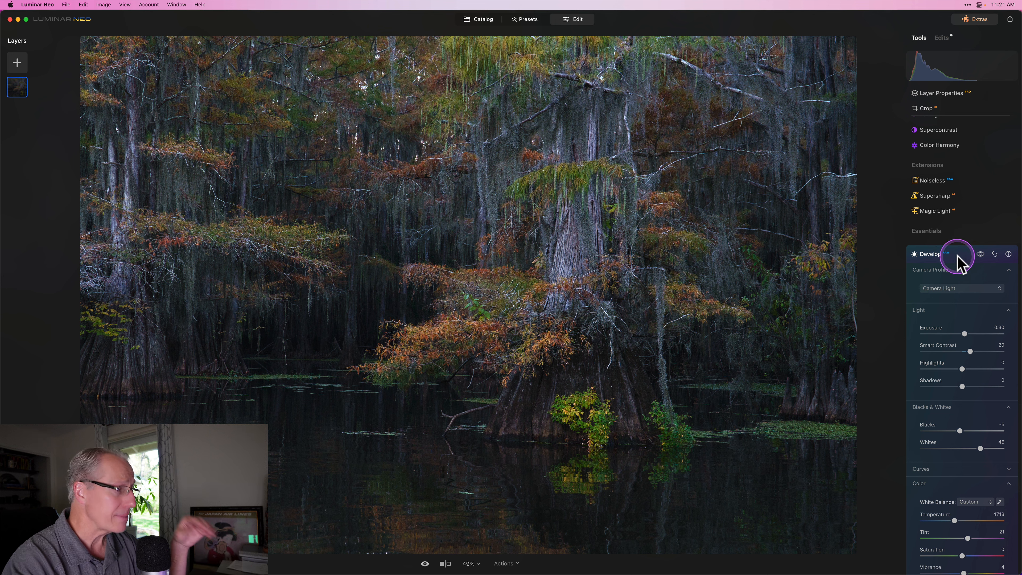
click(953, 253)
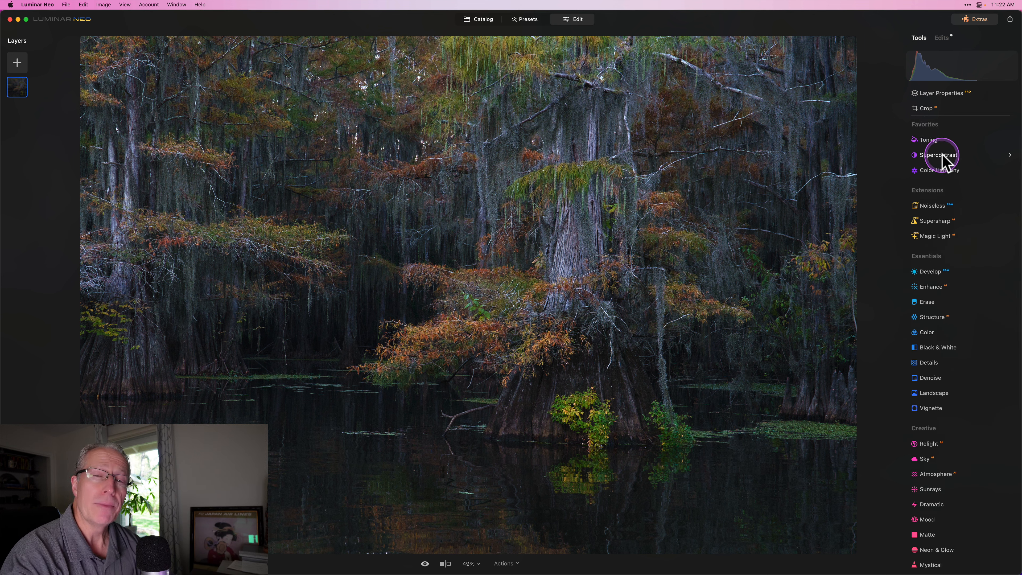
Set the Supercontrast highlights, midtones and shadows contrast to 23 each.
click(942, 153)
drag(934, 200, 940, 241)
click(937, 242)
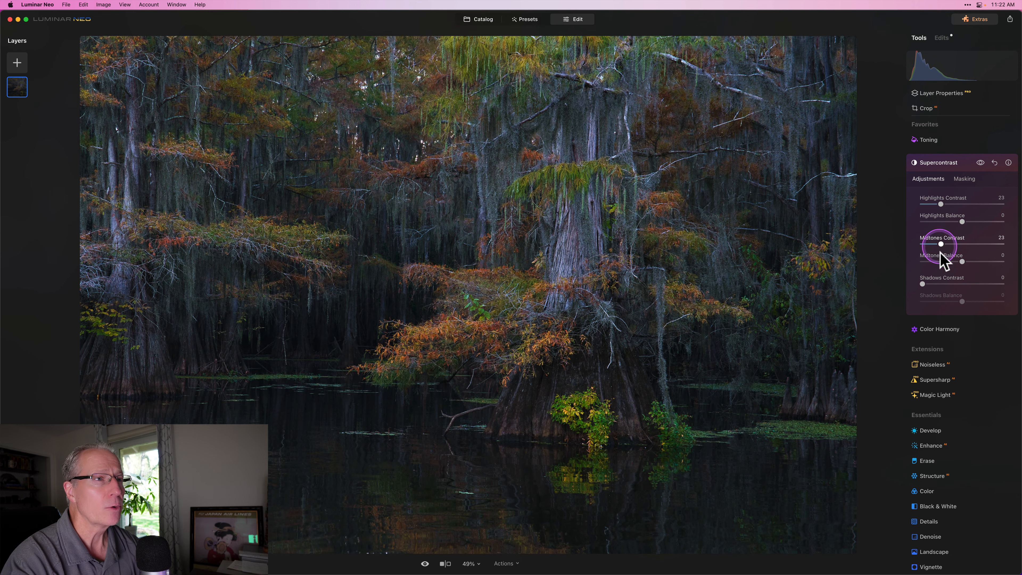
click(942, 284)
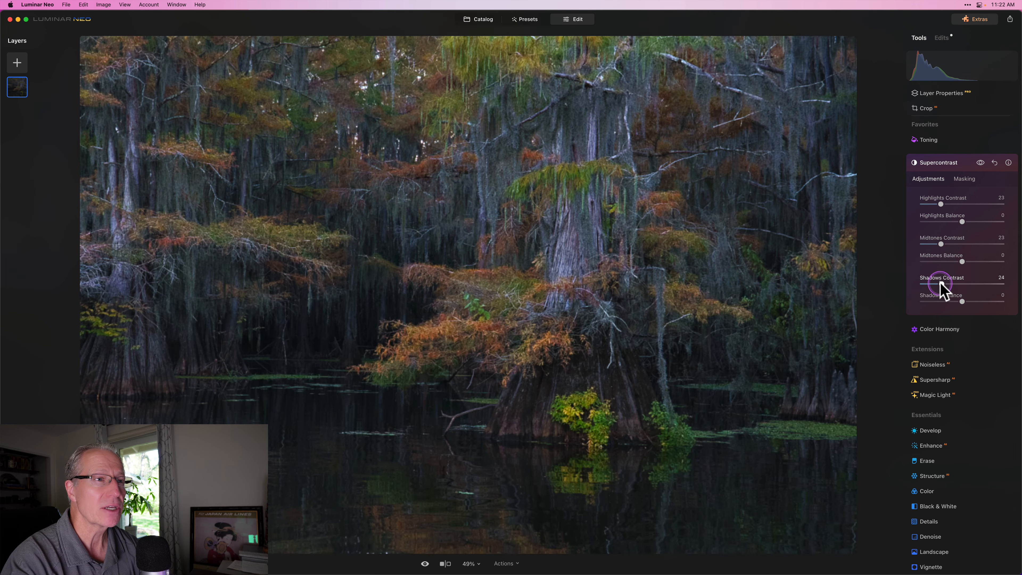
drag(942, 283, 940, 283)
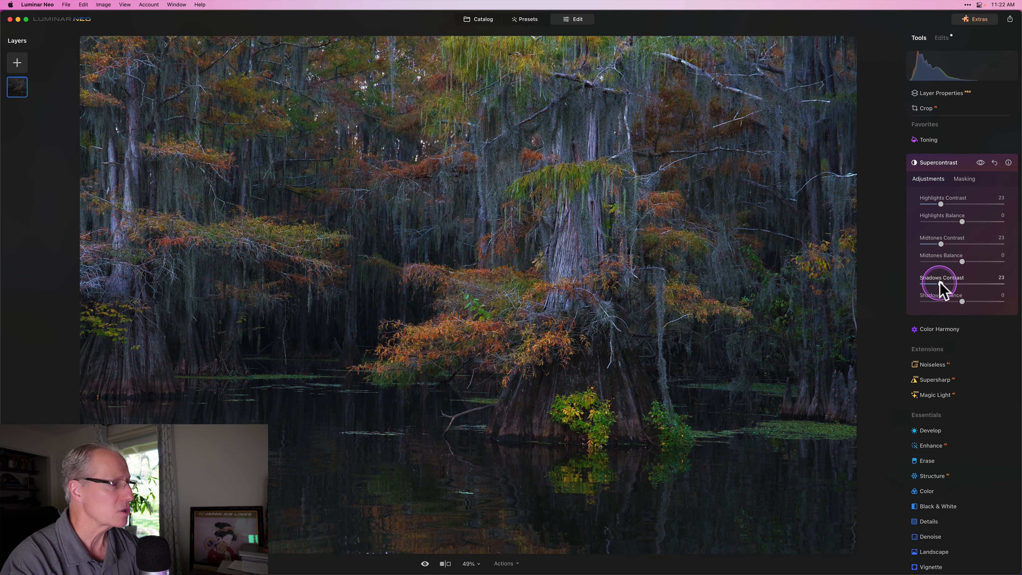
Set the Supercontrast balance to -77 for highlights, -26 for midtones and 28 for shadows.
drag(962, 222, 931, 222)
drag(959, 261, 950, 262)
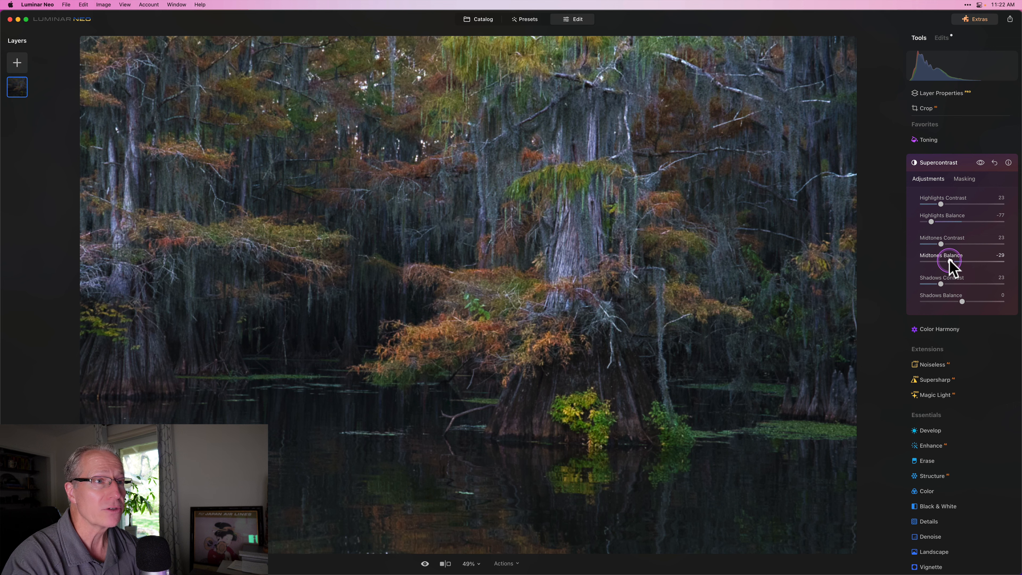
drag(950, 261, 952, 263)
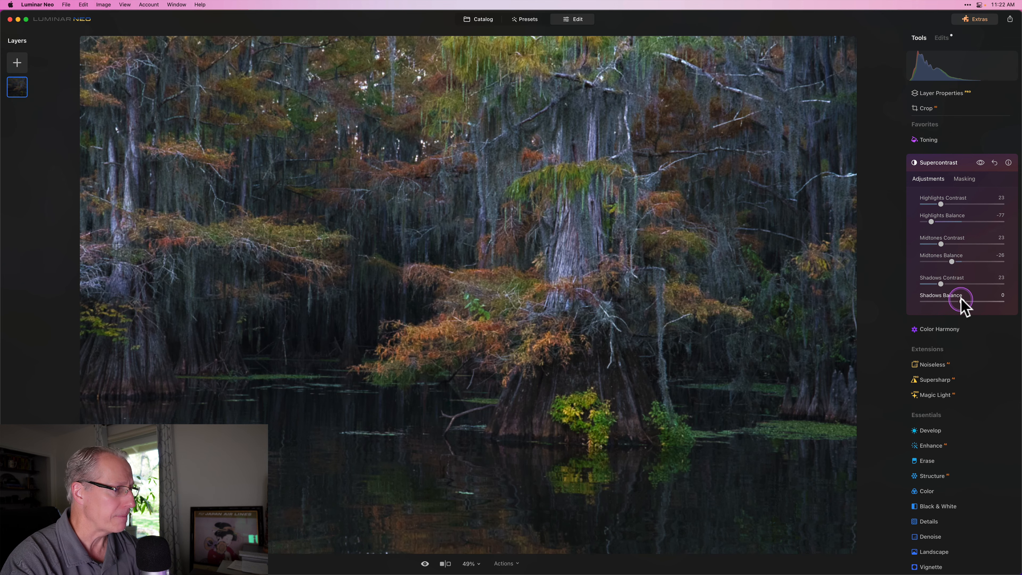
drag(962, 300, 972, 298)
Compare the photo with and without the Supercontrast effect, and close the Supercontrast tool.
click(980, 163)
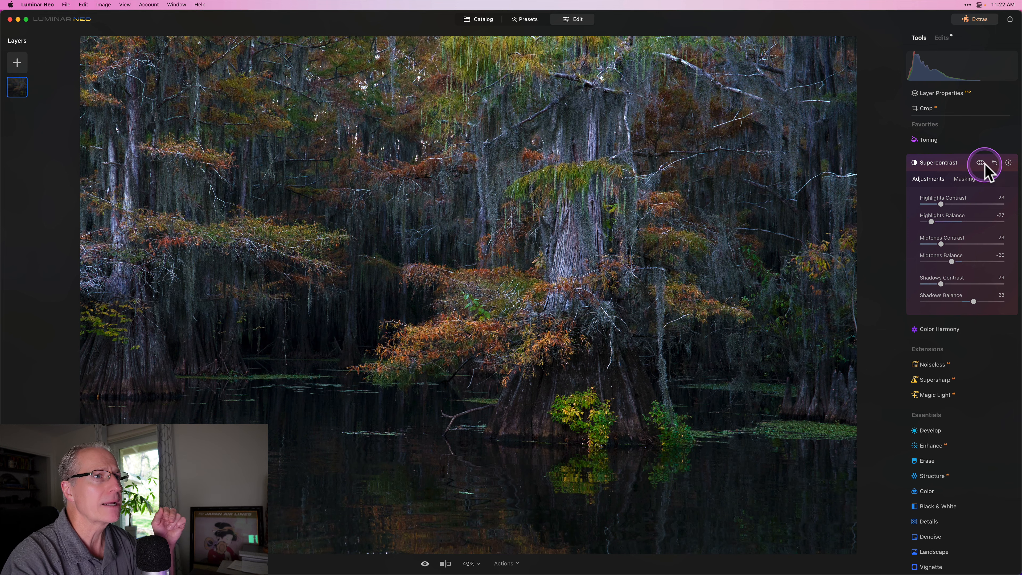
click(980, 164)
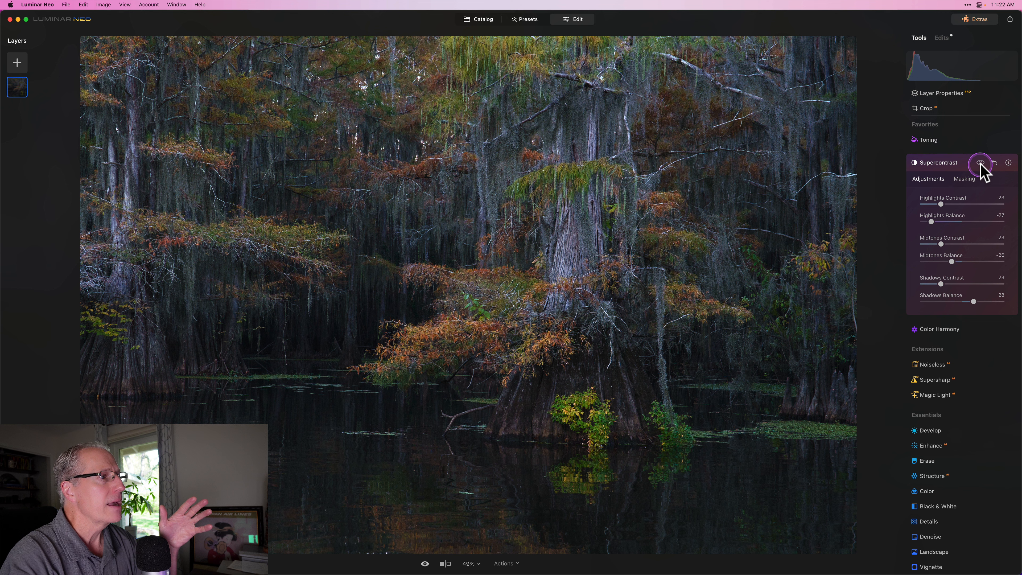
click(981, 163)
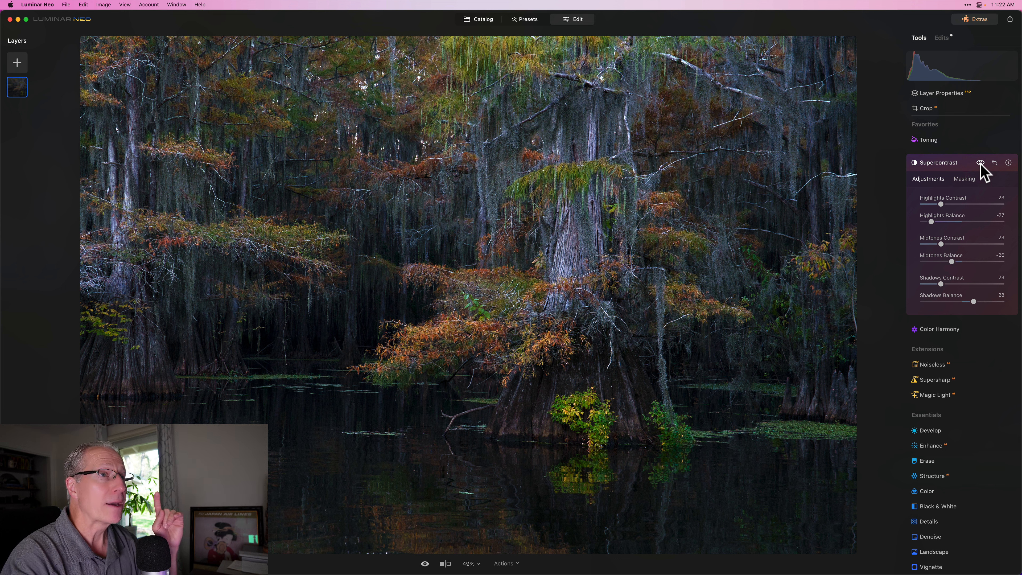
click(967, 163)
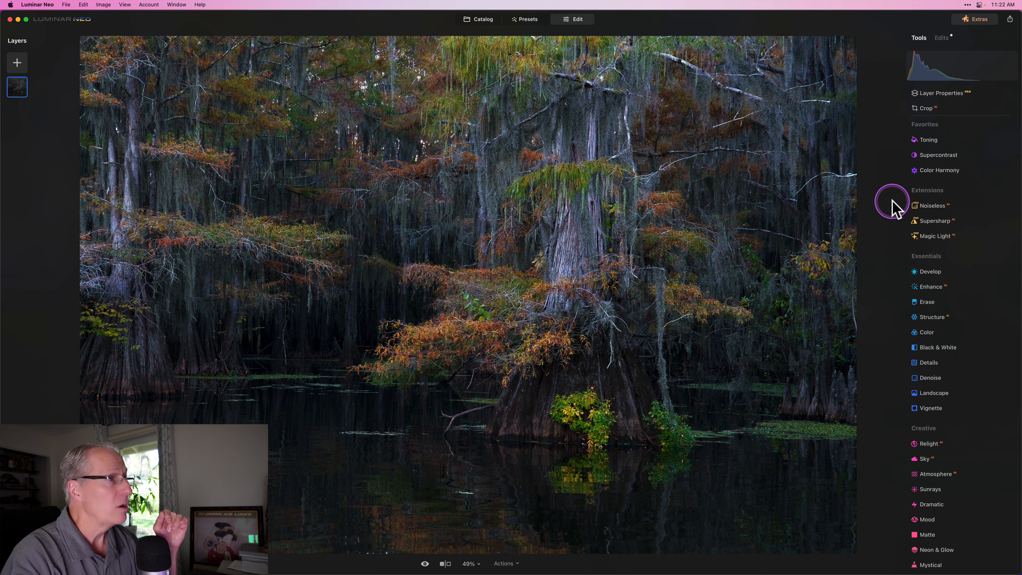
Compare the fully edited photo with the unedited original.
key(backslash)
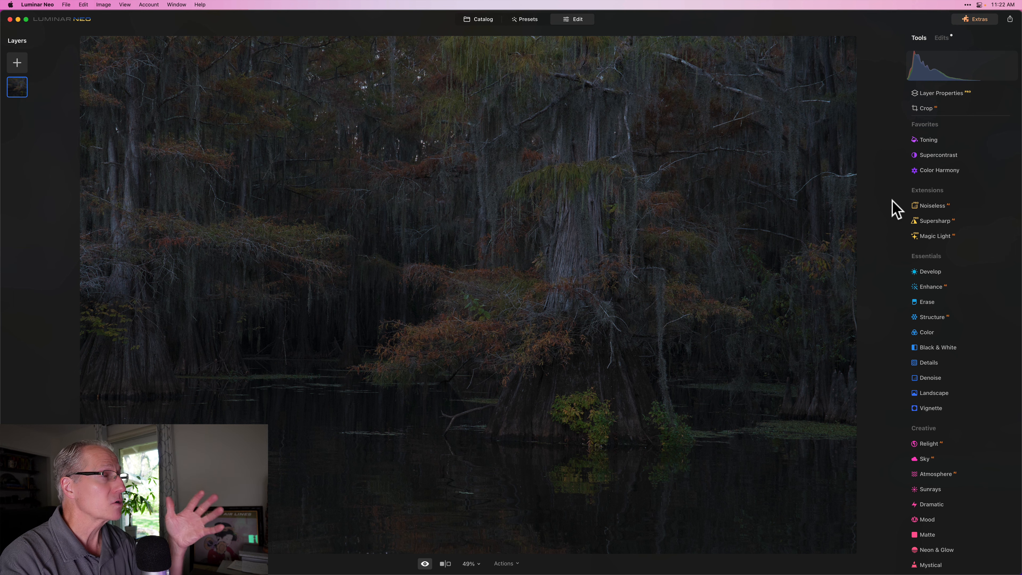
key(backslash)
key(backslash)
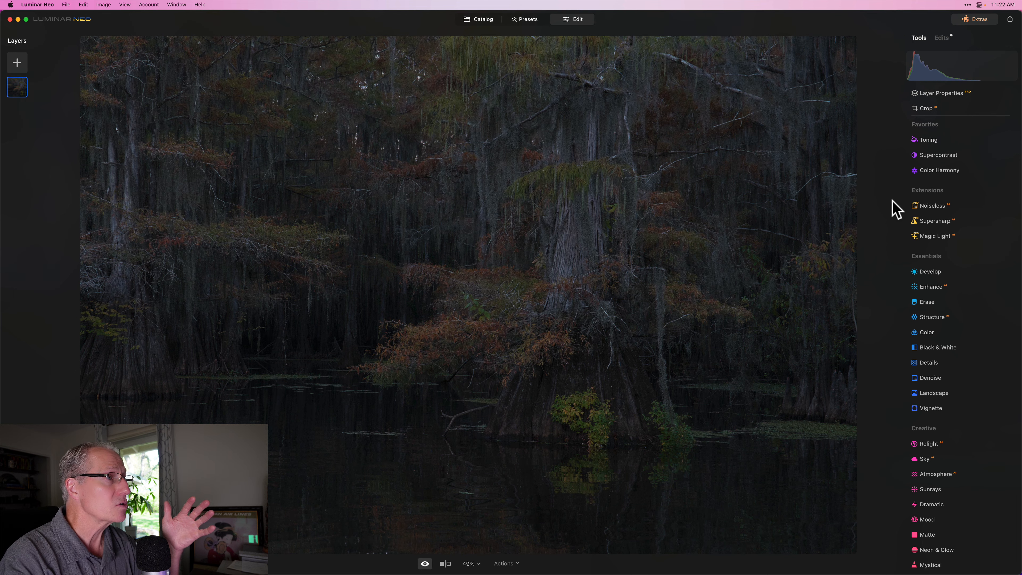
key(backslash)
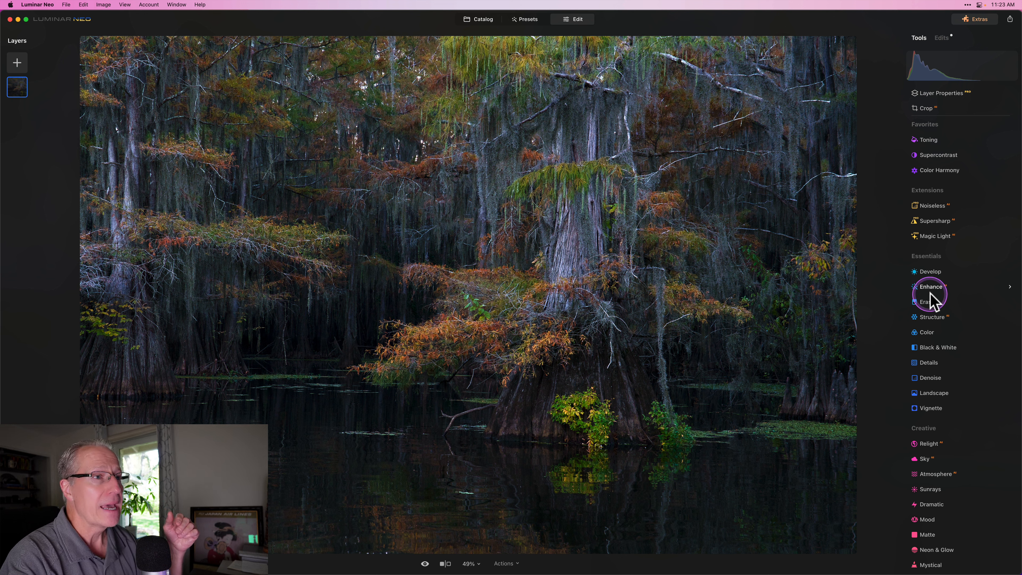
Open the Color tool and switch its HSL adjustments to Hue.
scroll(929, 292, down, 3)
click(932, 243)
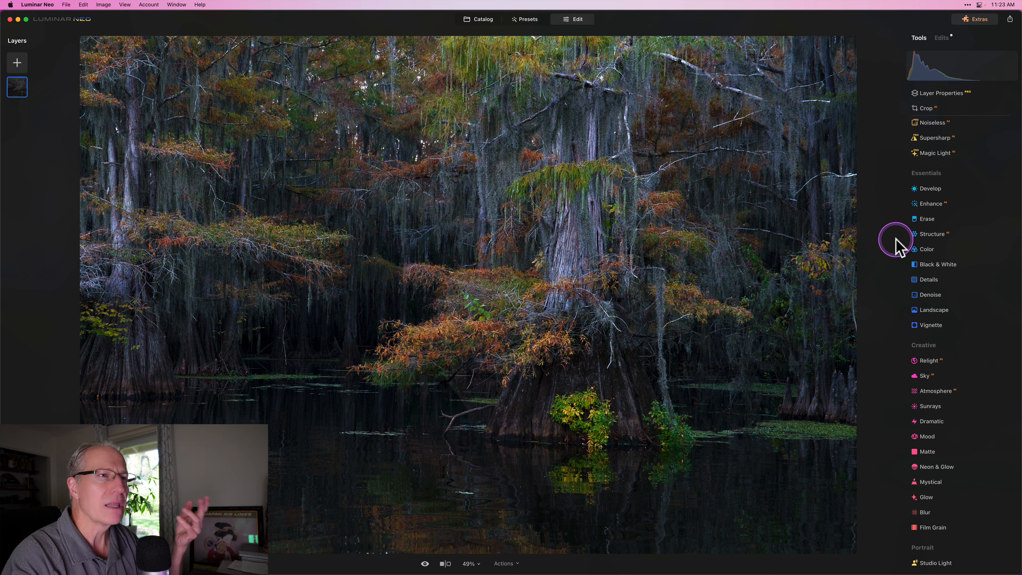
click(929, 249)
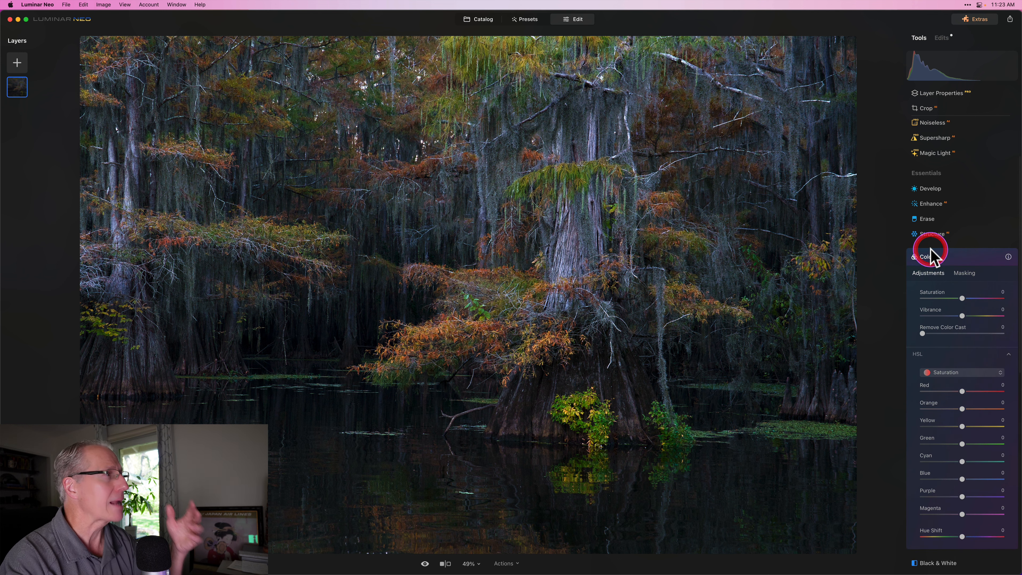
scroll(957, 297, down, 3)
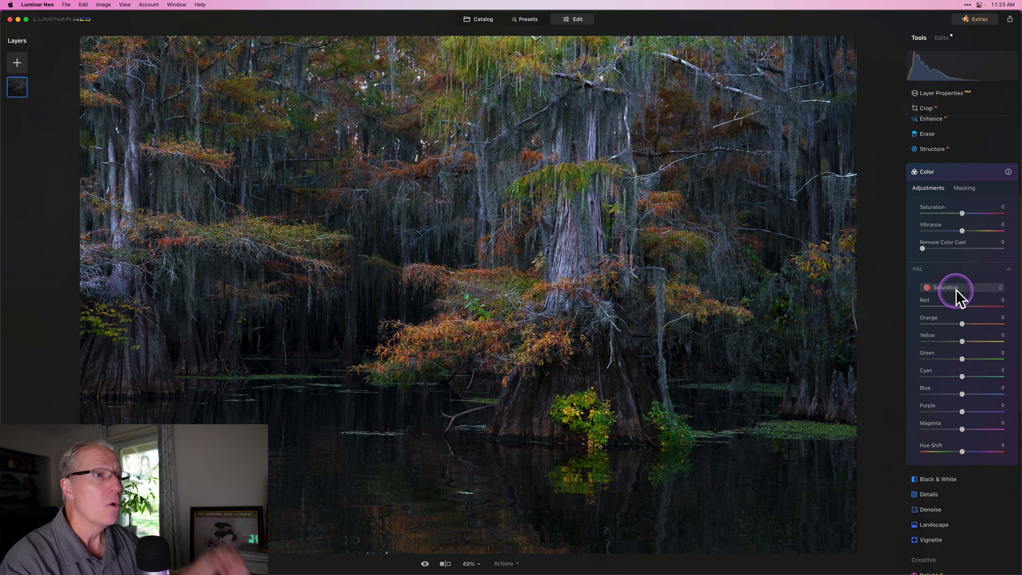
scroll(958, 292, down, 2)
click(942, 236)
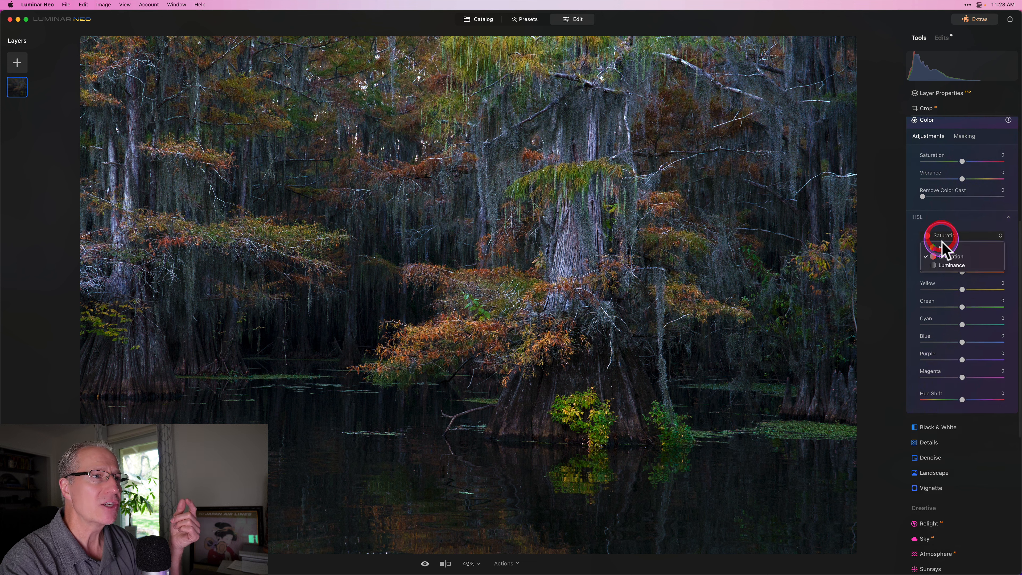
click(941, 247)
click(952, 235)
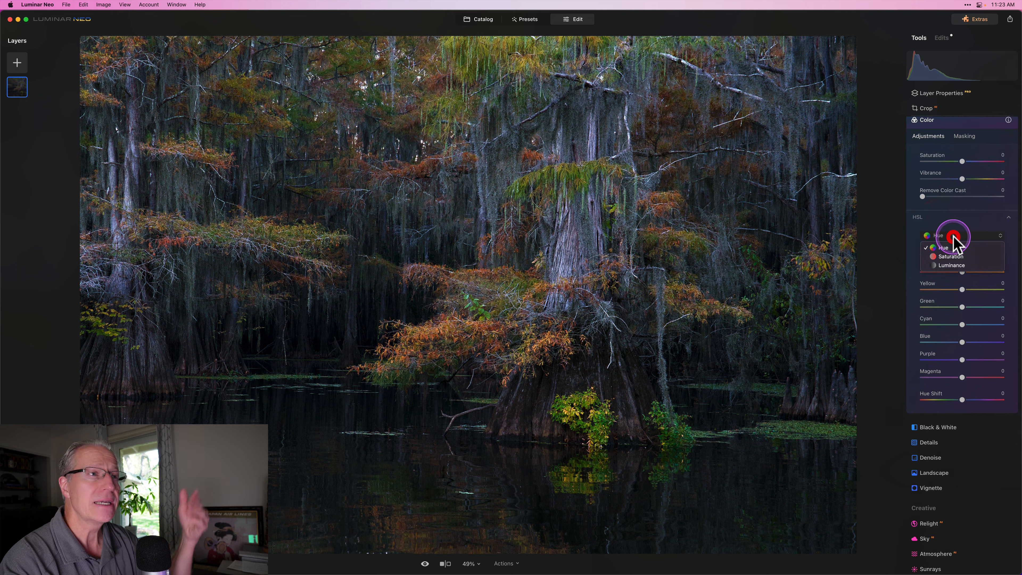
click(953, 235)
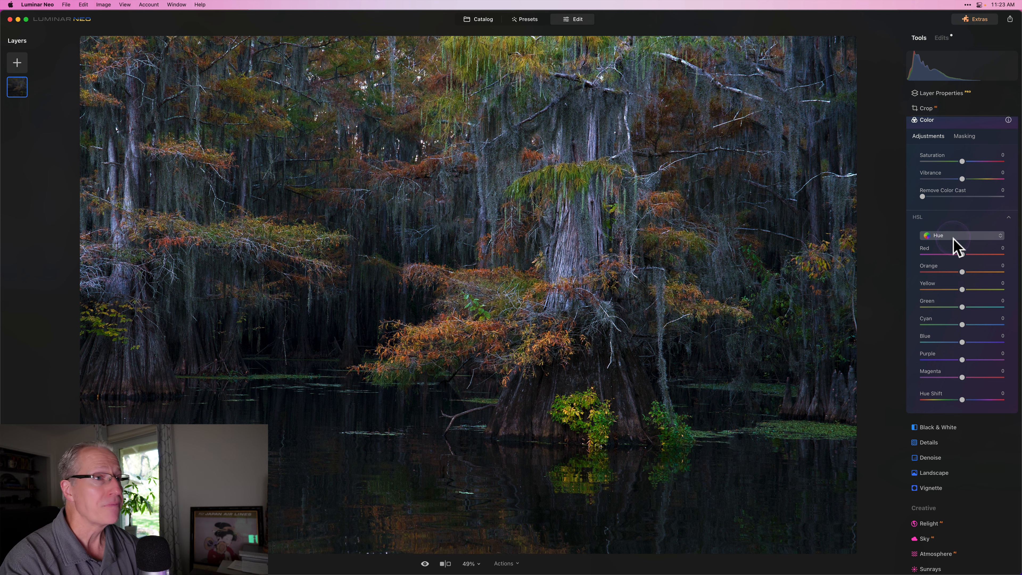
Shift the orange hue to -20 and the yellow hue to -30, and check the Color effect against the version without it.
click(962, 273)
drag(962, 272, 949, 296)
click(962, 295)
click(947, 272)
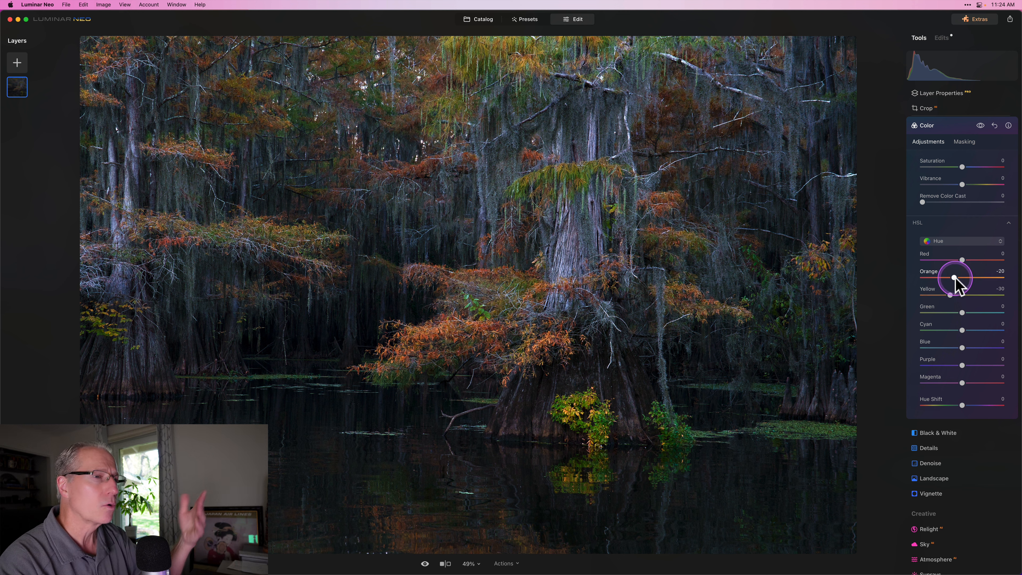
click(979, 126)
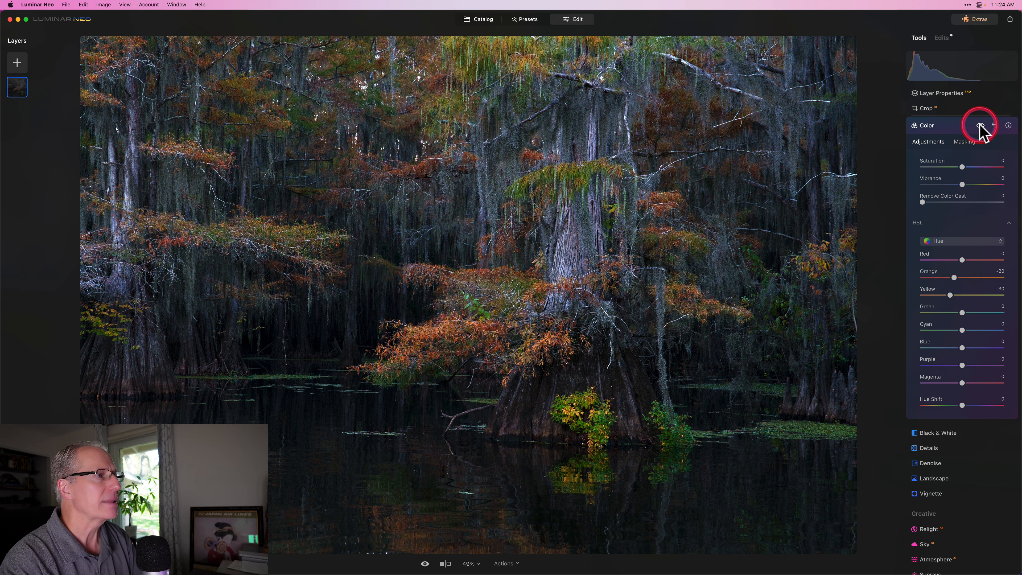
Raise the HSL saturation of orange to 38 and yellow to 21, and check the photo against the version without Color.
click(941, 241)
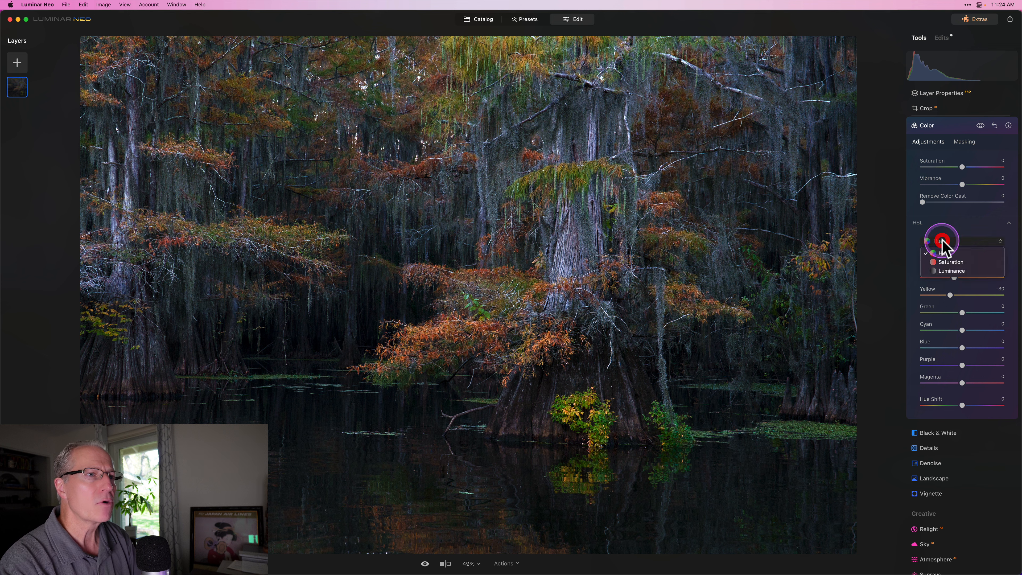
click(949, 264)
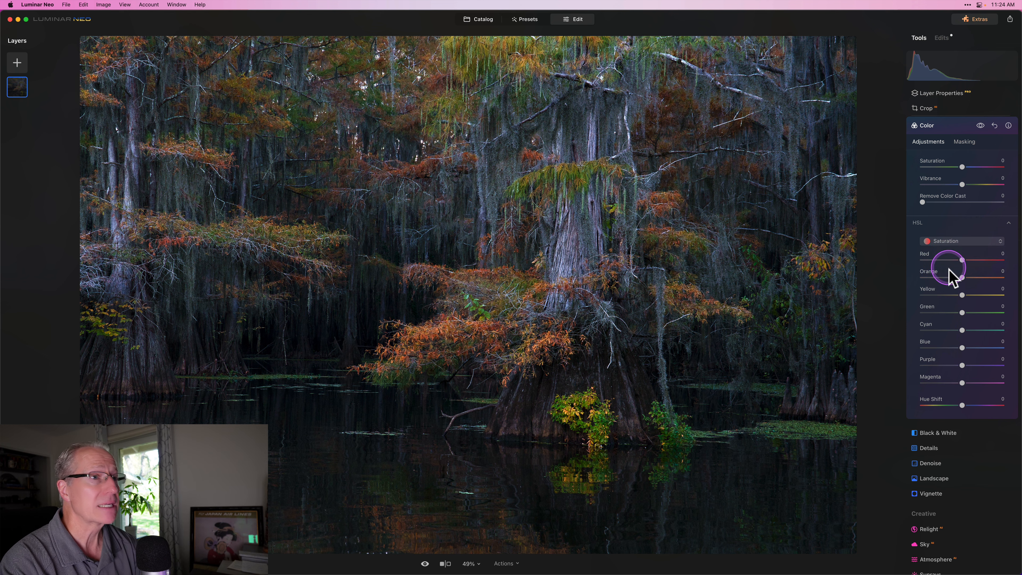
mouse_move(963, 278)
mouse_down()
mouse_move(979, 279)
mouse_move(971, 296)
mouse_up()
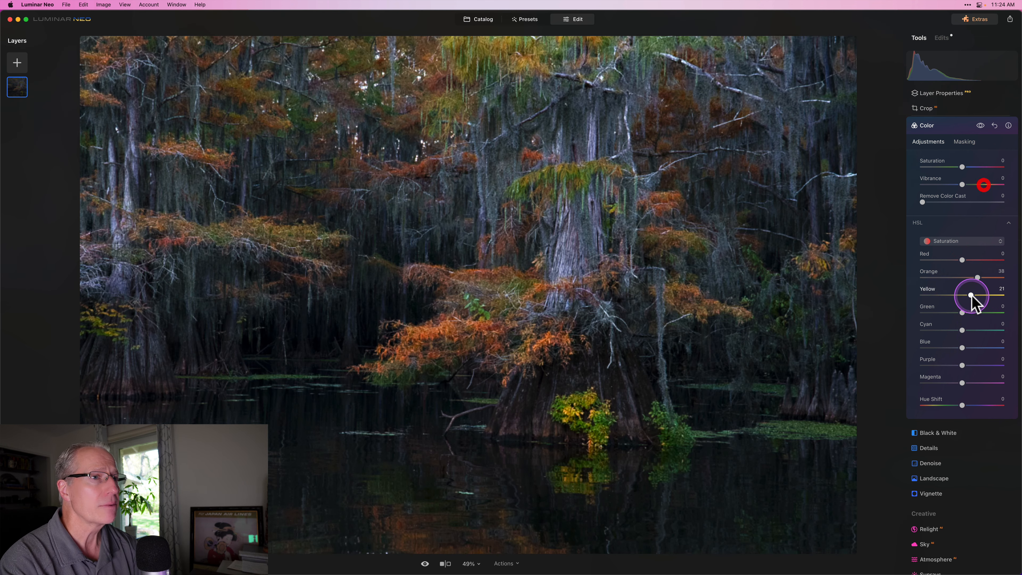
click(981, 126)
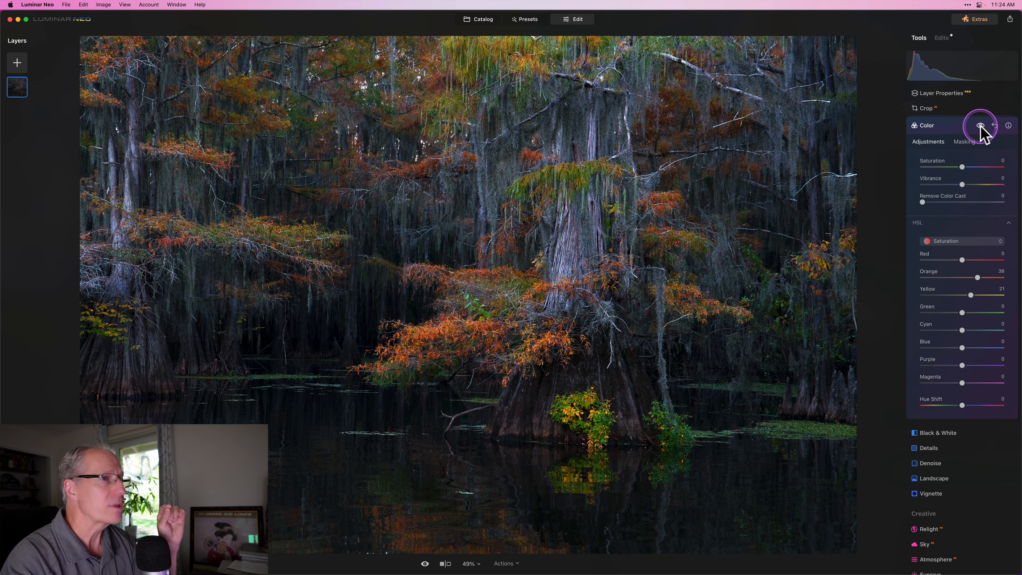
Switch the HSL adjustments to Luminance and raise the orange luminance to 37.
click(952, 241)
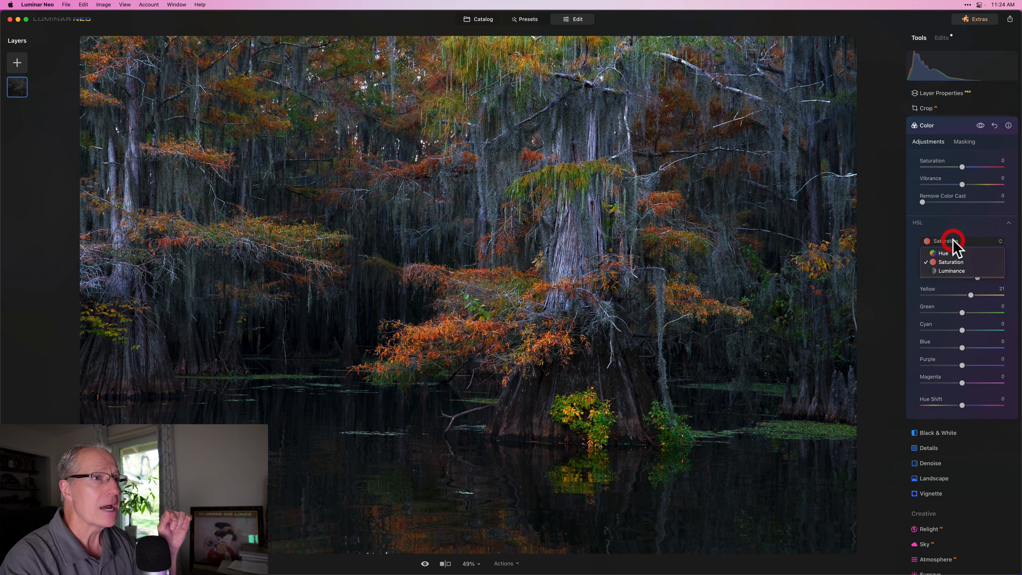
click(952, 270)
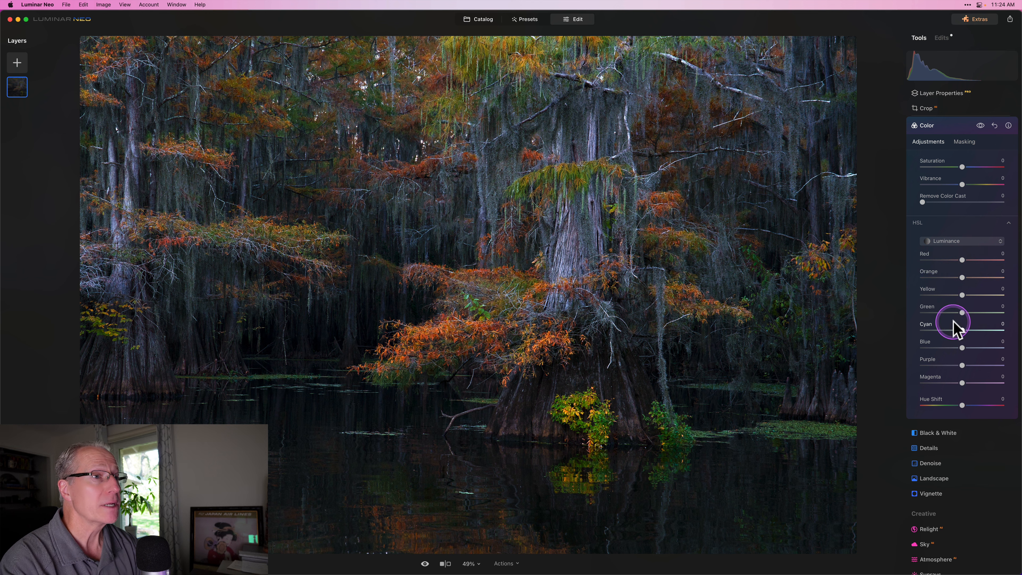
drag(963, 278, 979, 277)
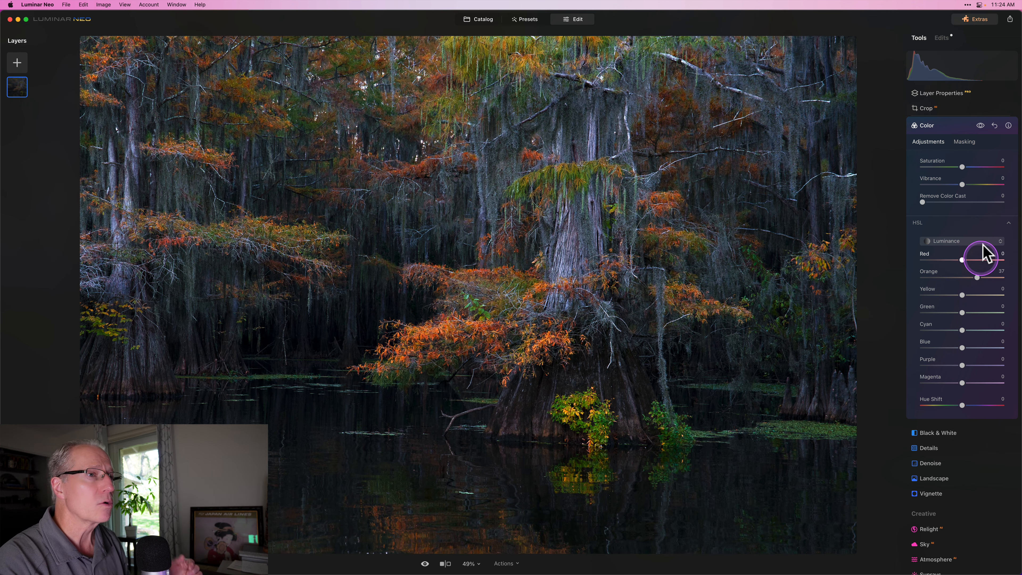
Compare the photo with and without all the Color adjustments, and close the Color tool.
click(980, 126)
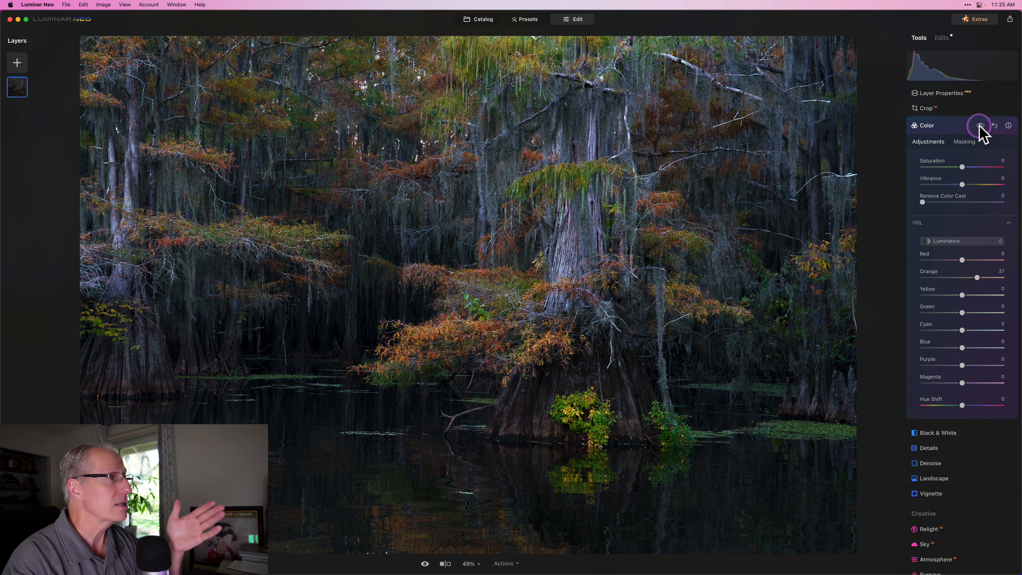
click(980, 126)
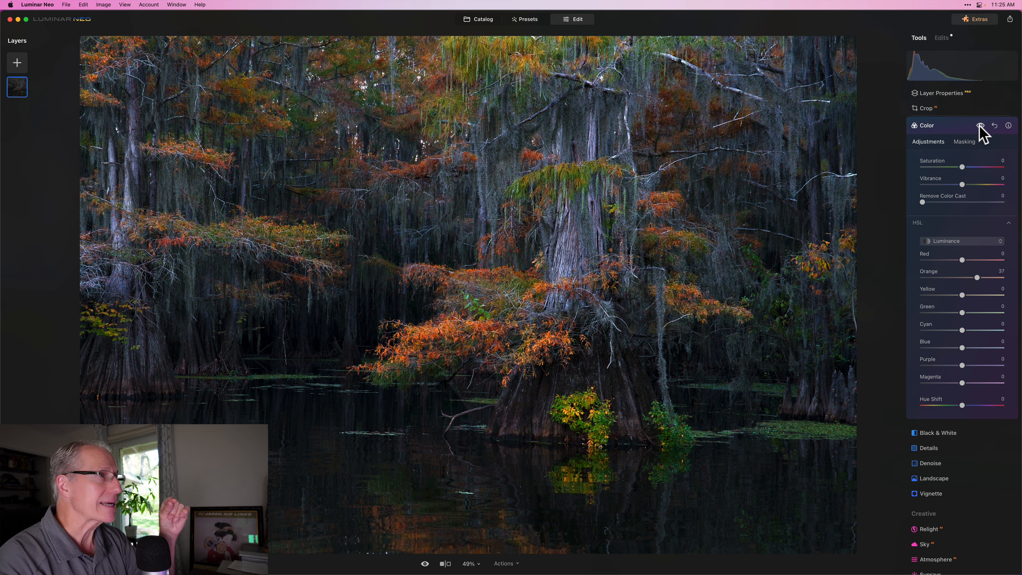
click(981, 126)
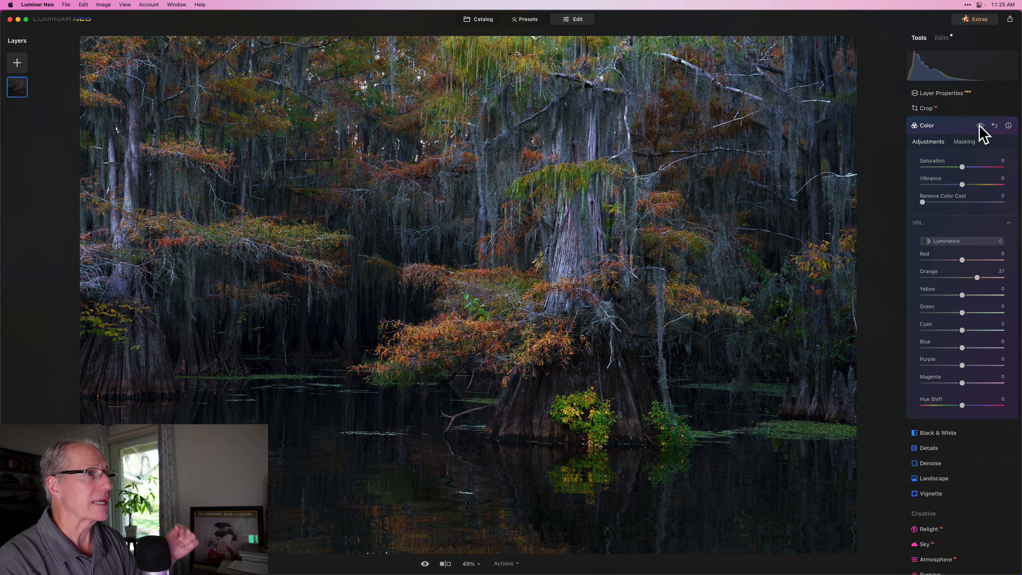
click(980, 125)
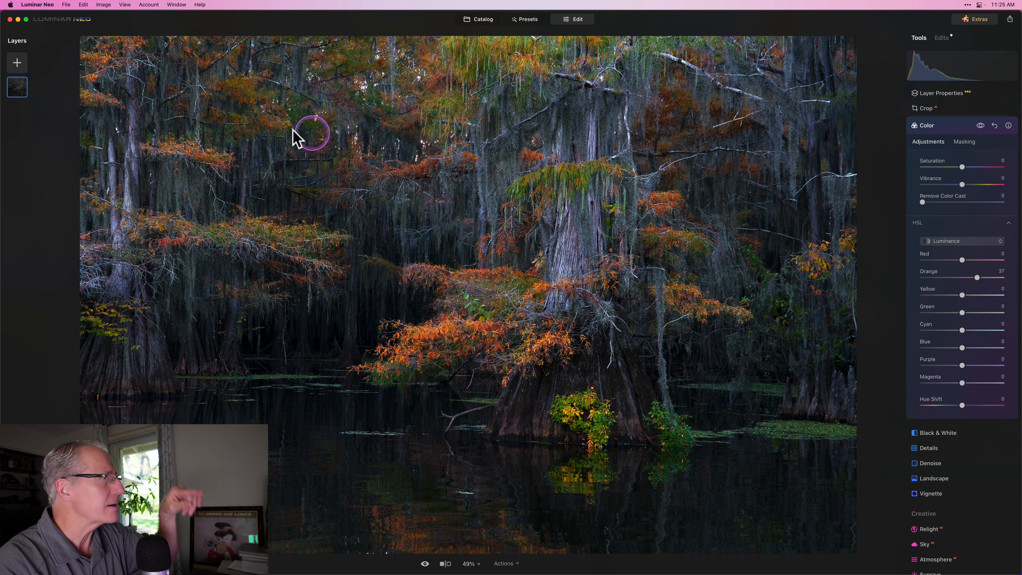
click(981, 125)
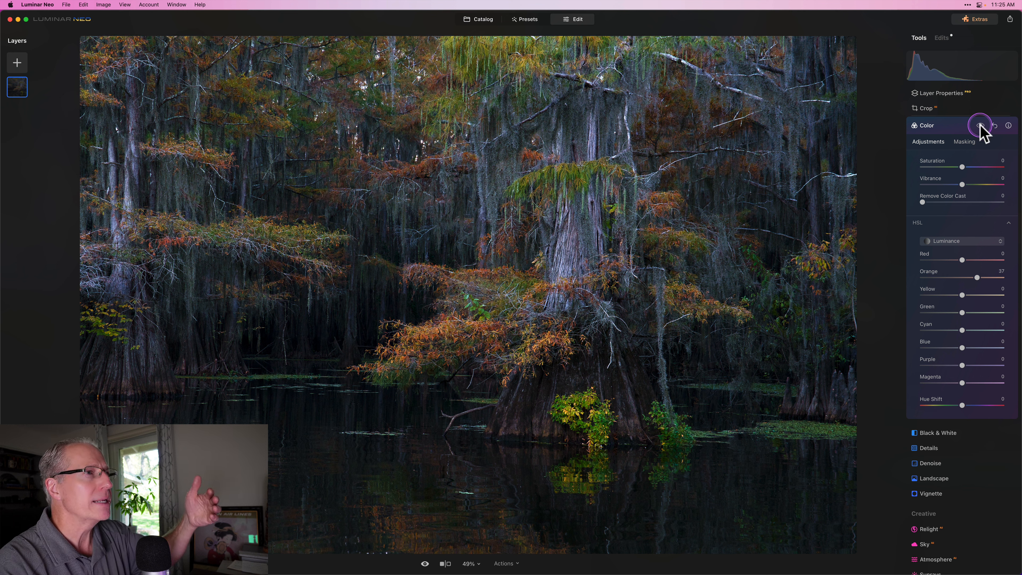
click(980, 126)
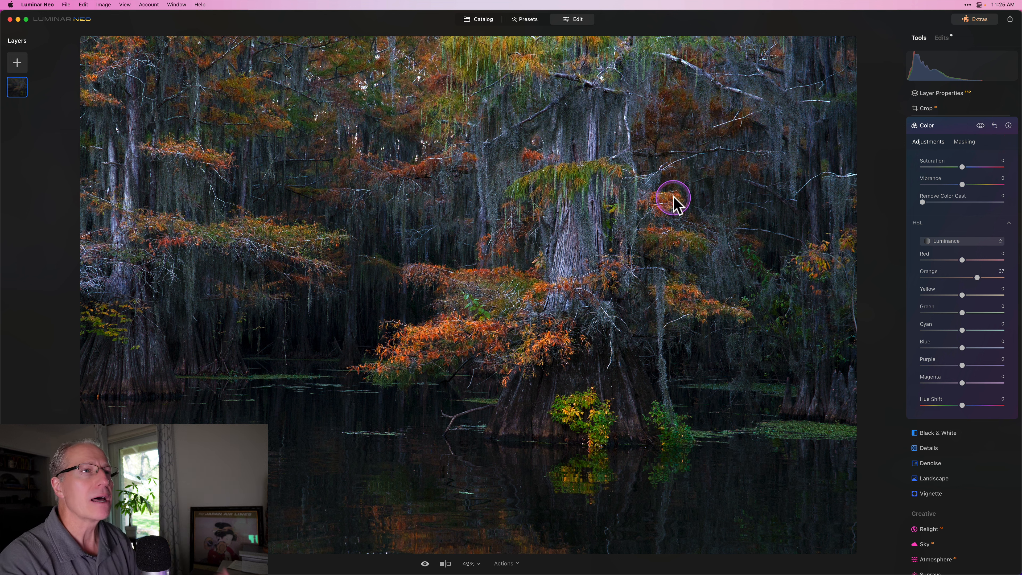
click(946, 130)
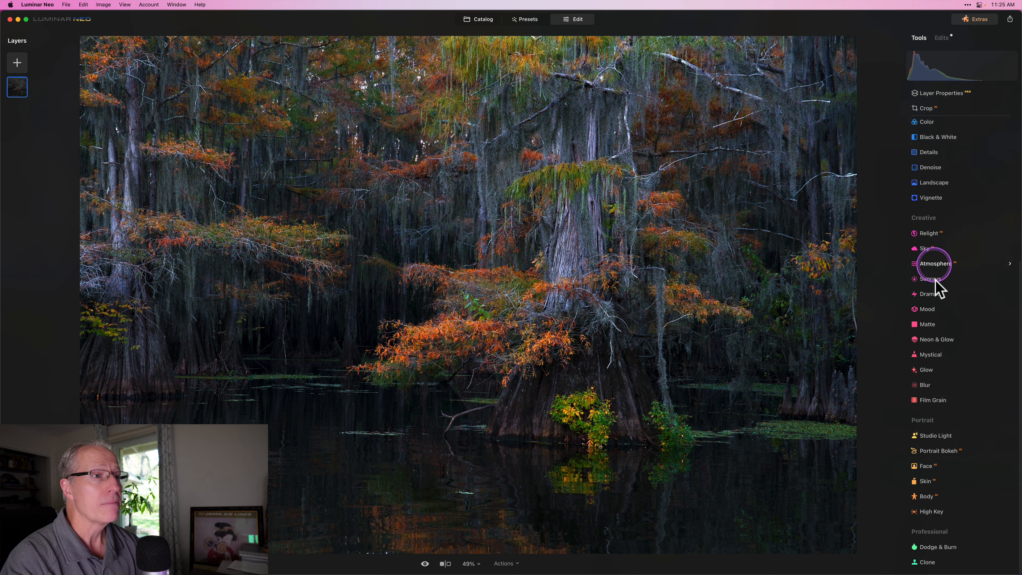
Apply the Mystical effect with an amount of 45, and compare the photo with and without it.
click(936, 355)
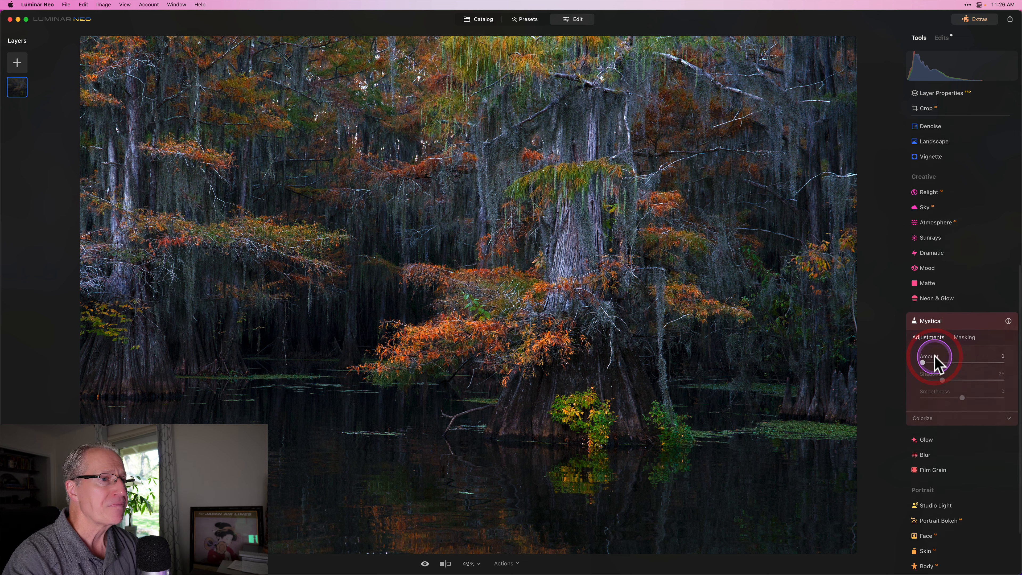
drag(952, 305, 958, 305)
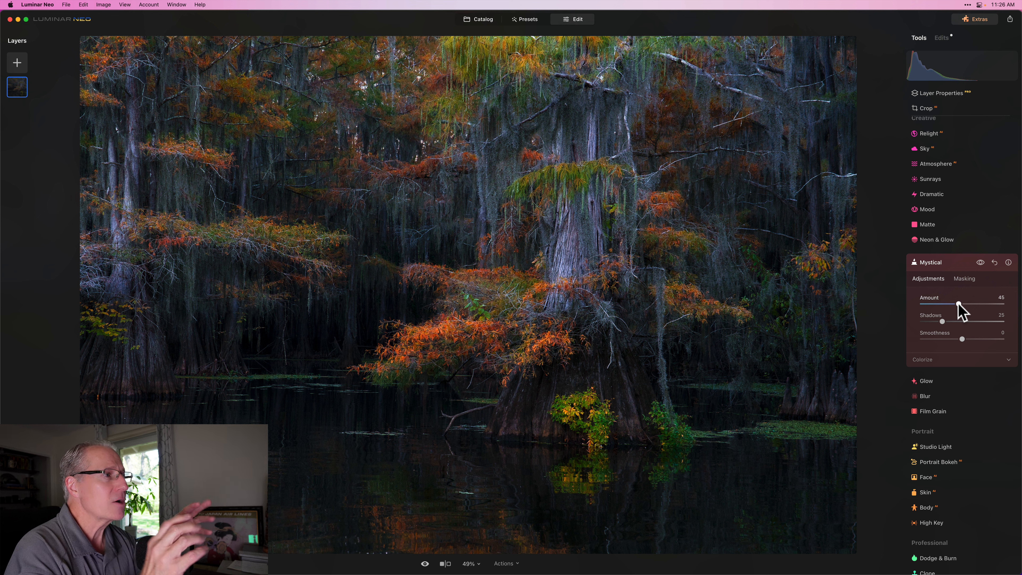
click(980, 263)
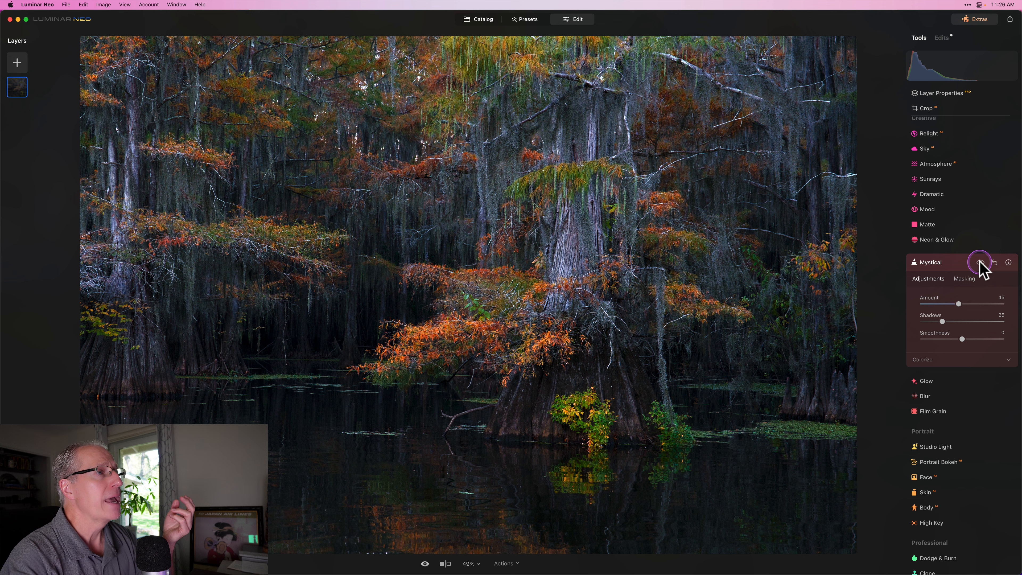
click(981, 263)
click(980, 263)
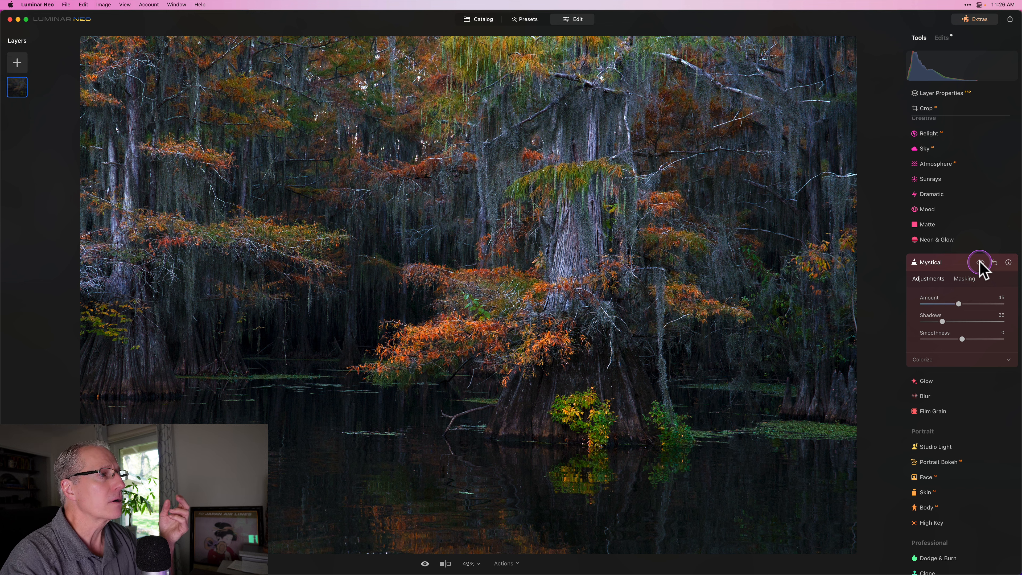
click(980, 263)
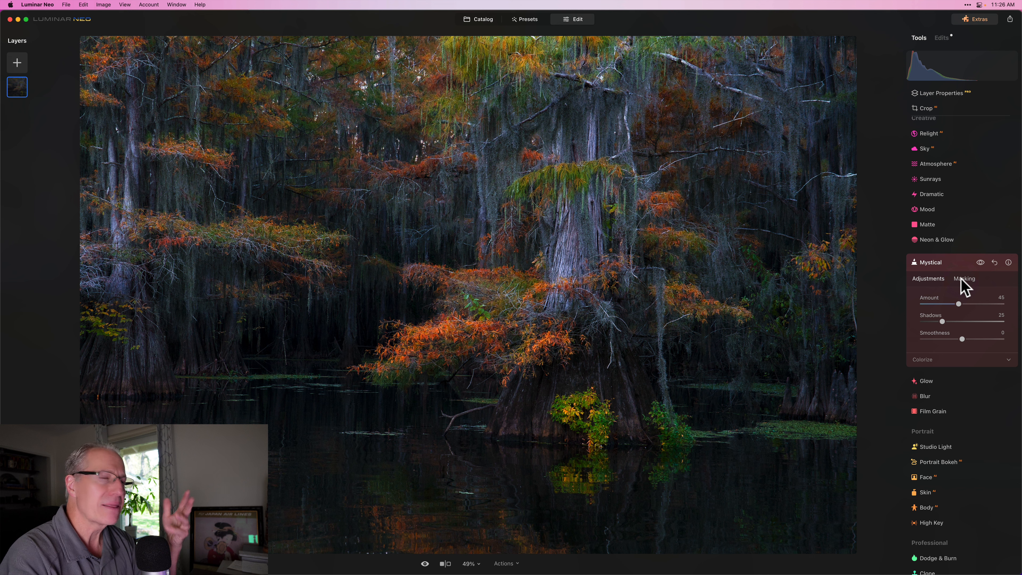
click(958, 272)
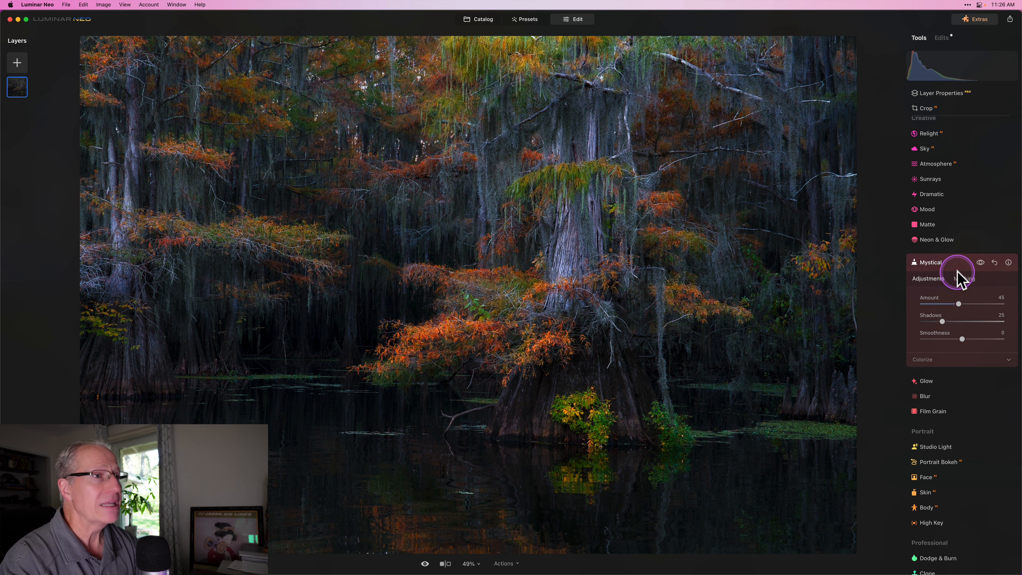
In Color Harmony, shift the Yellow-Blue color balance of the shadows to 8.
scroll(953, 261, up, 10)
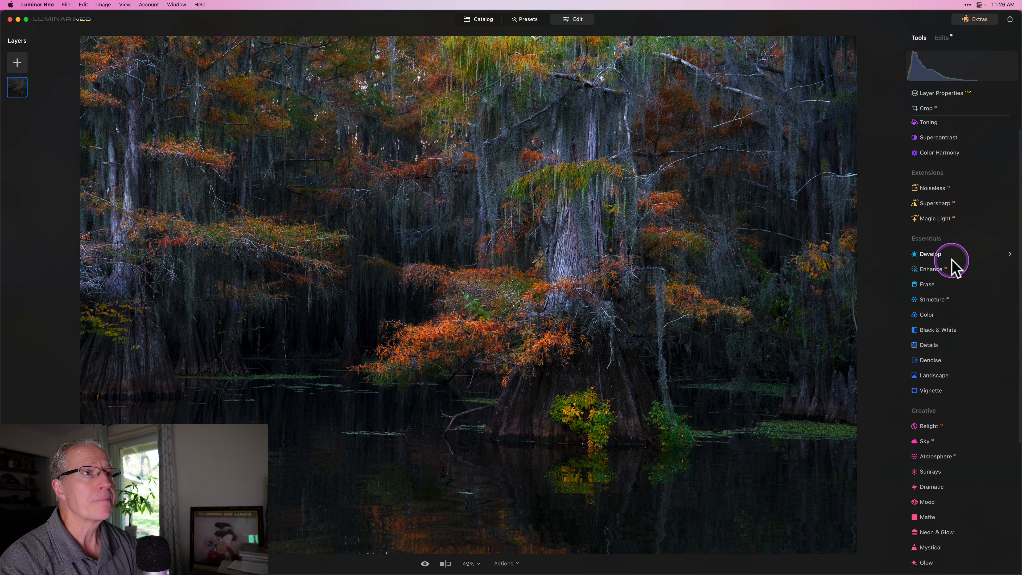
click(949, 171)
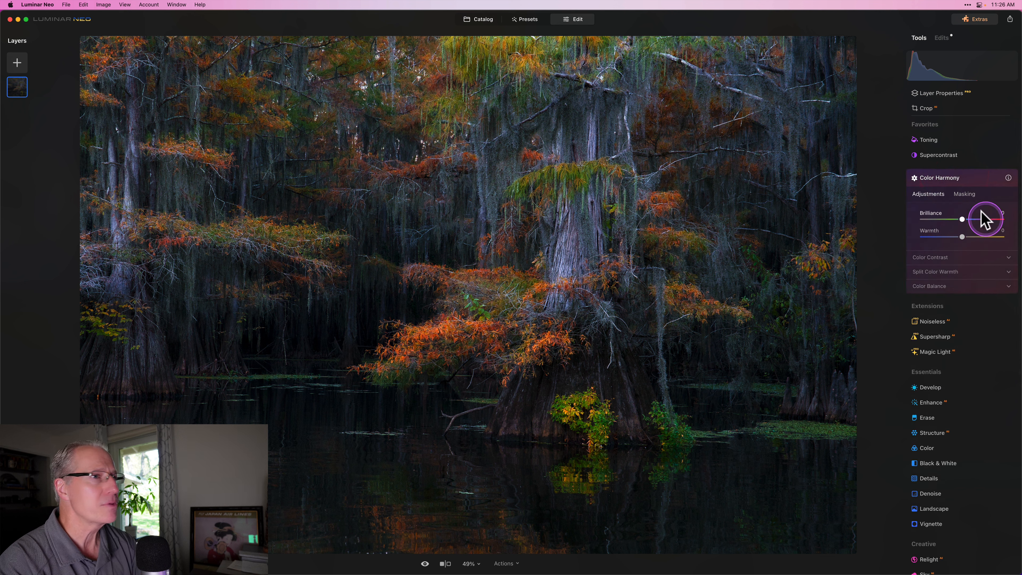
click(956, 272)
click(954, 272)
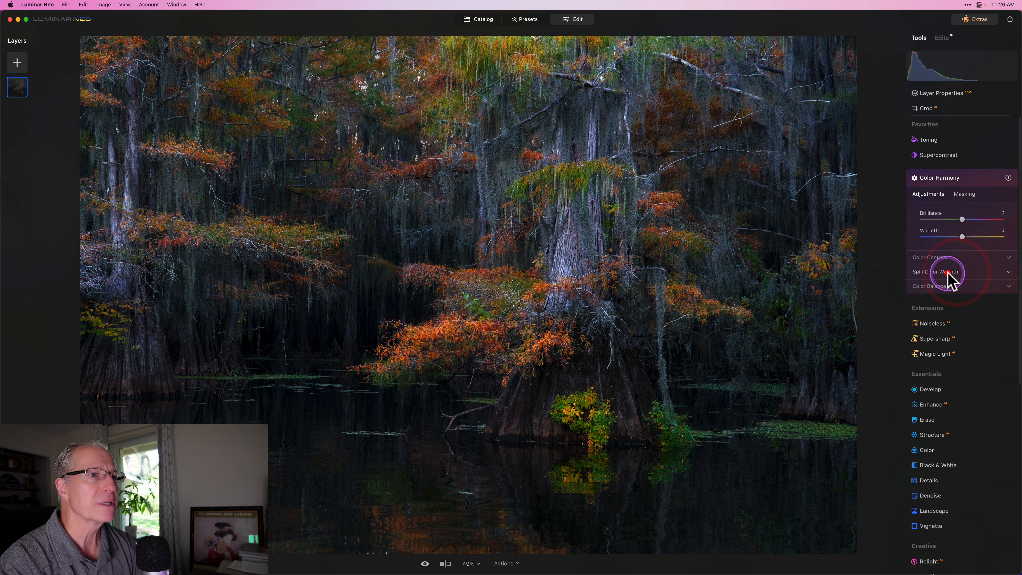
scroll(947, 274, down, 2)
click(947, 273)
click(959, 232)
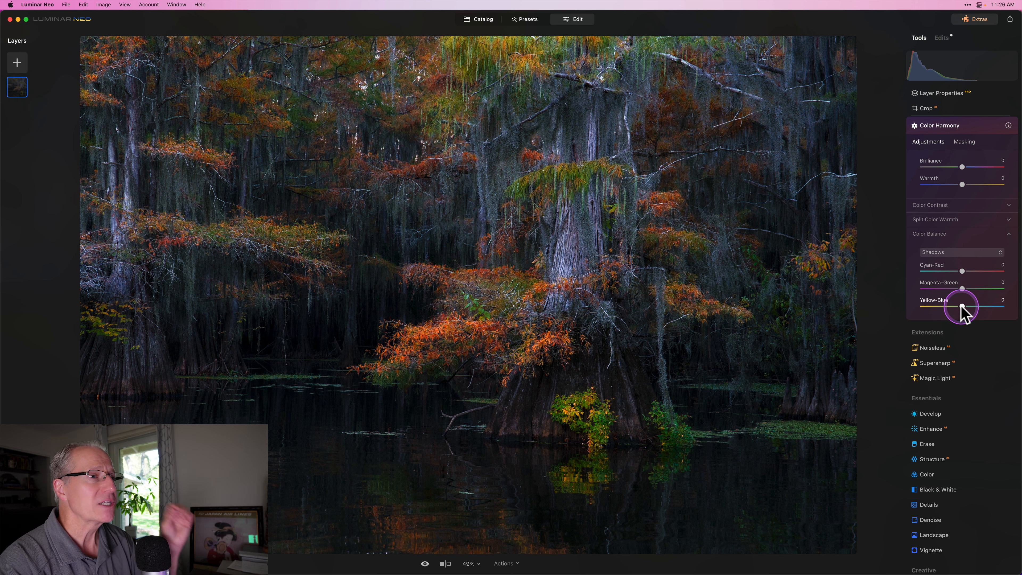
drag(962, 307, 966, 308)
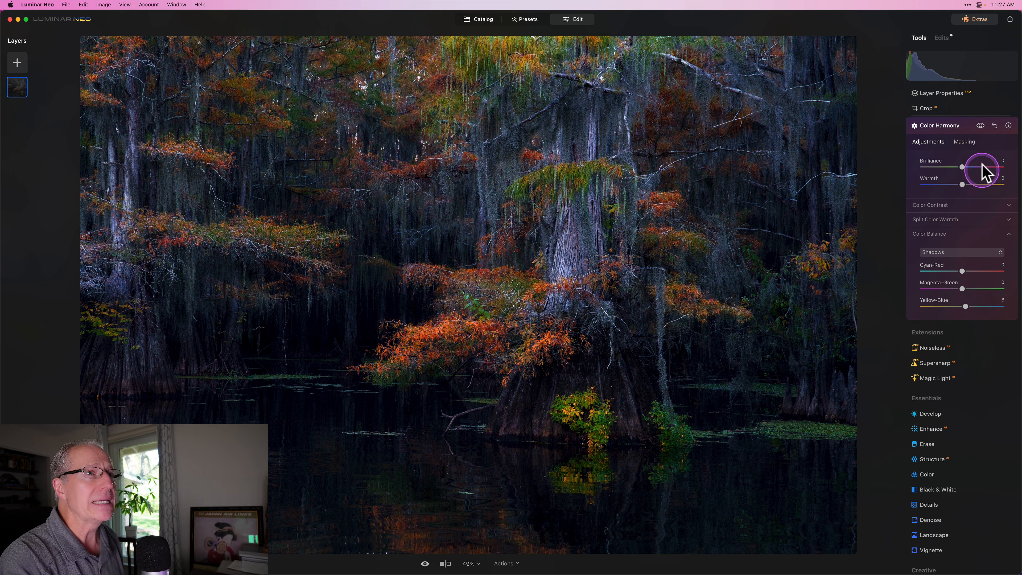
Compare the photo with and without the Color Harmony adjustment, and close the Color Harmony tool.
click(980, 124)
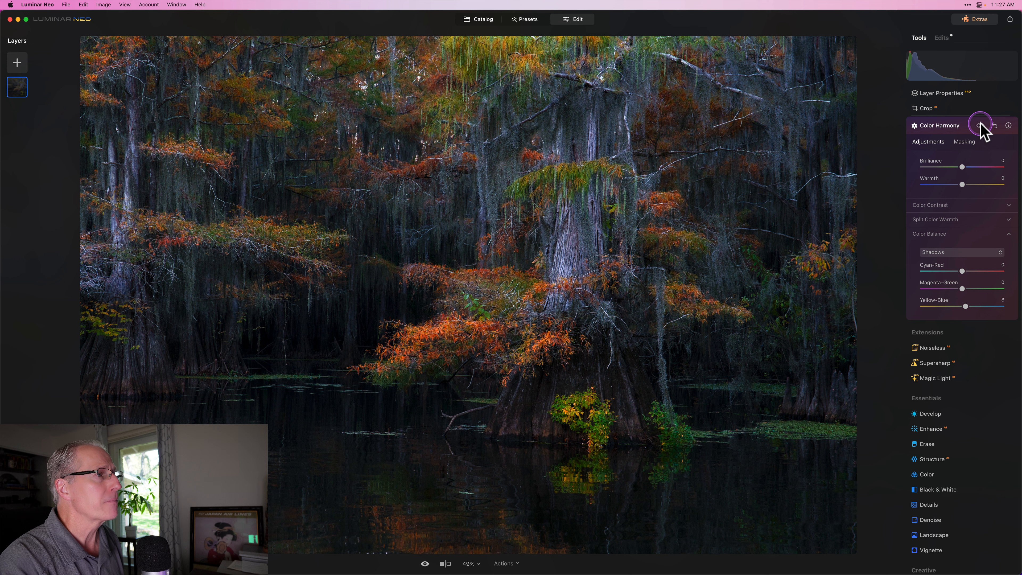
click(980, 125)
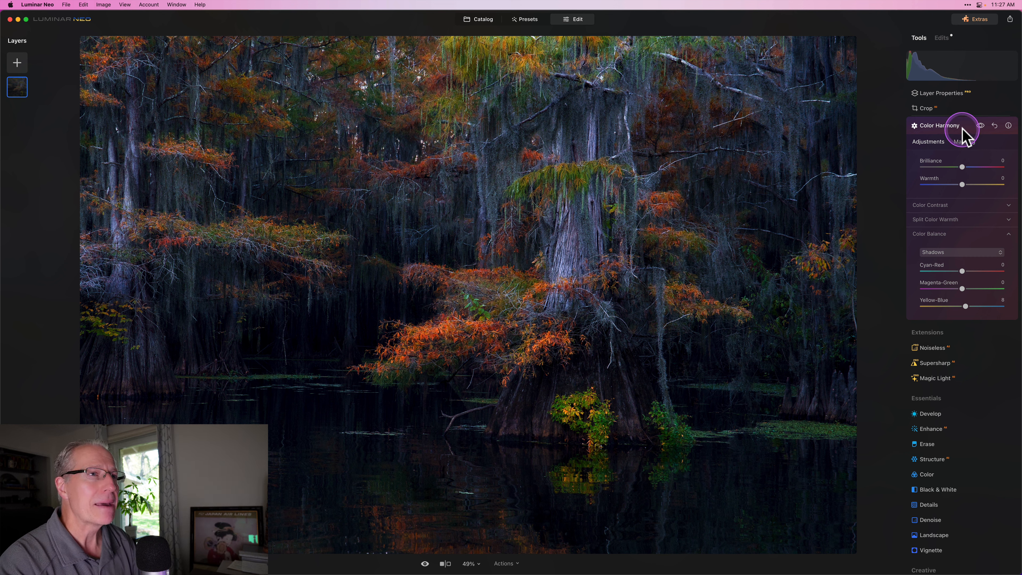
click(963, 123)
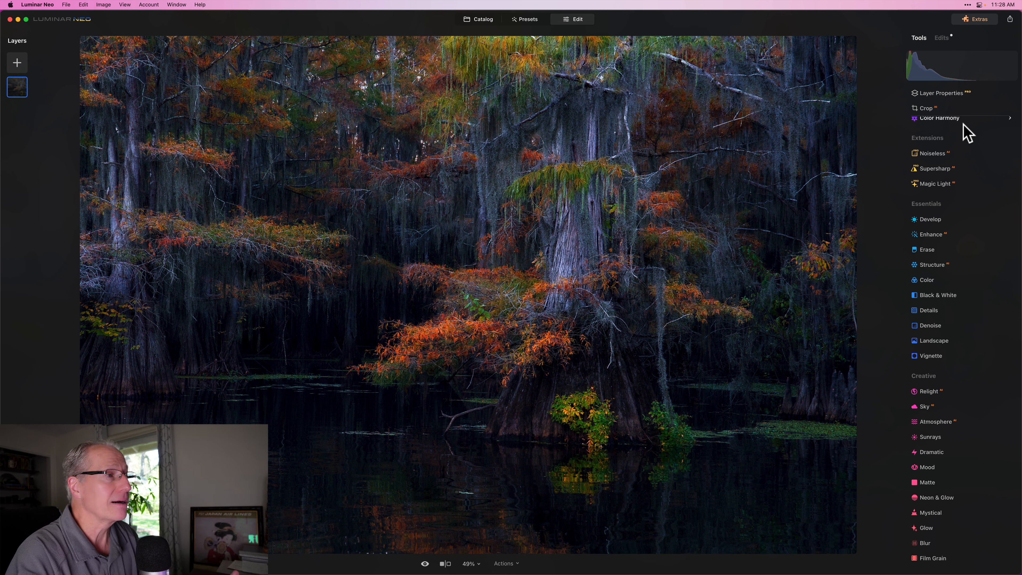
In Enhance, draw a radial gradient mask centred on the orange foliage beside the main cypress trunk.
click(924, 236)
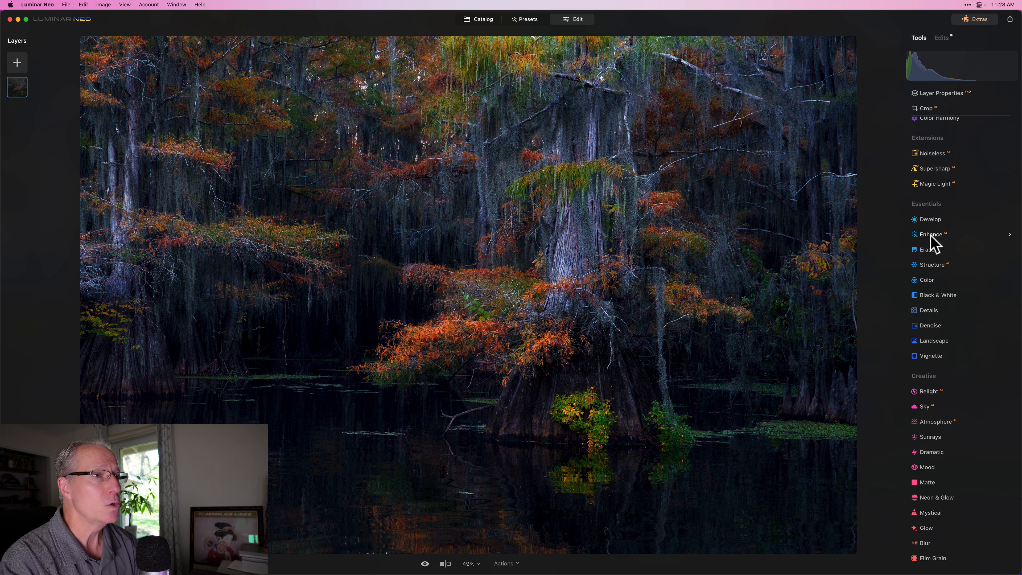
click(931, 235)
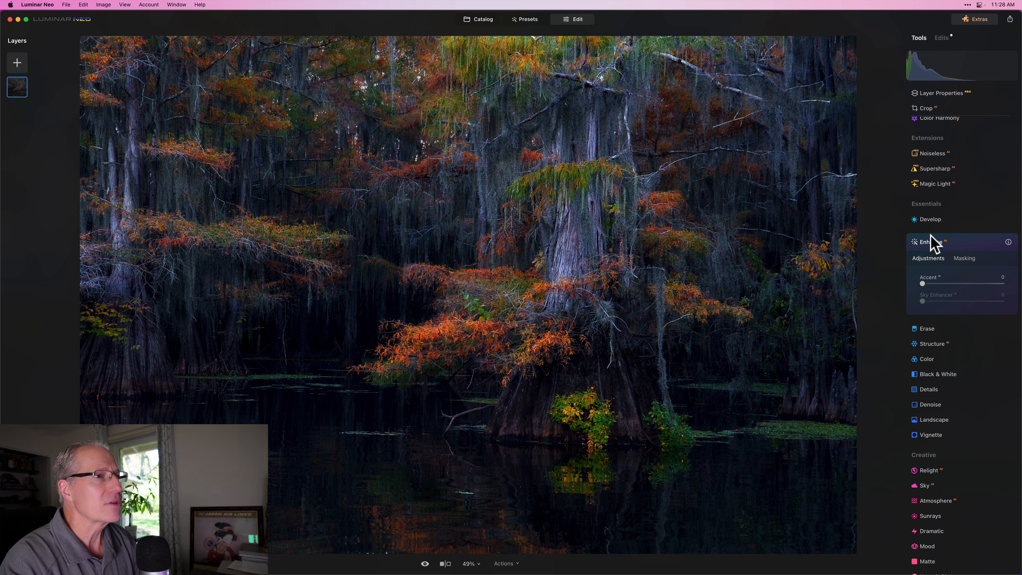
click(967, 259)
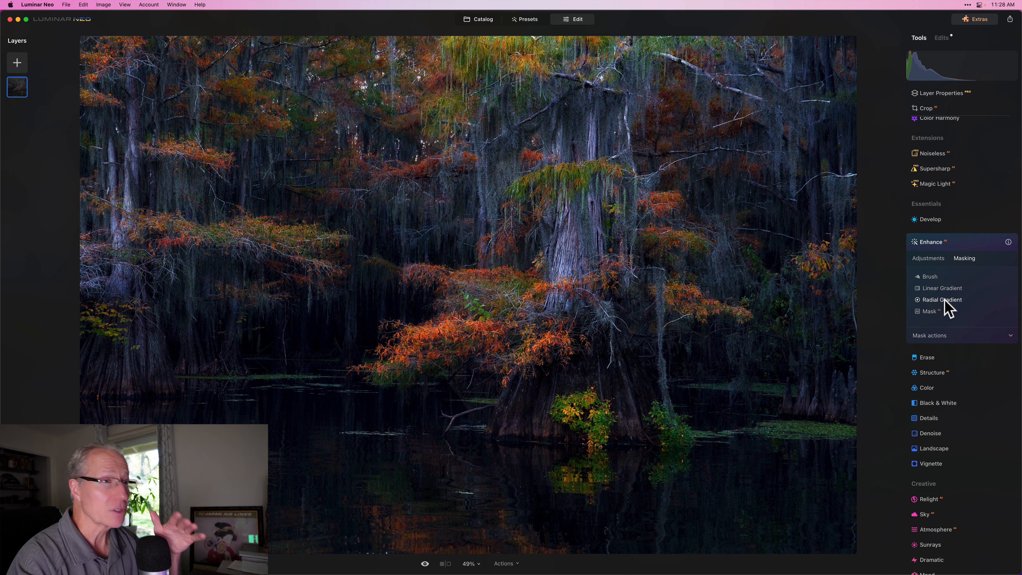
click(944, 300)
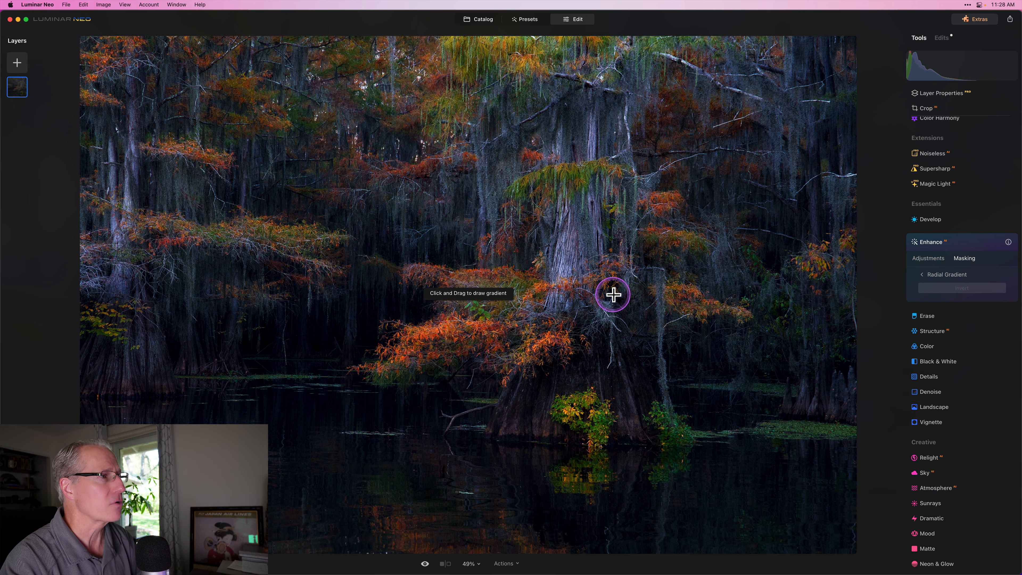
drag(517, 289, 614, 322)
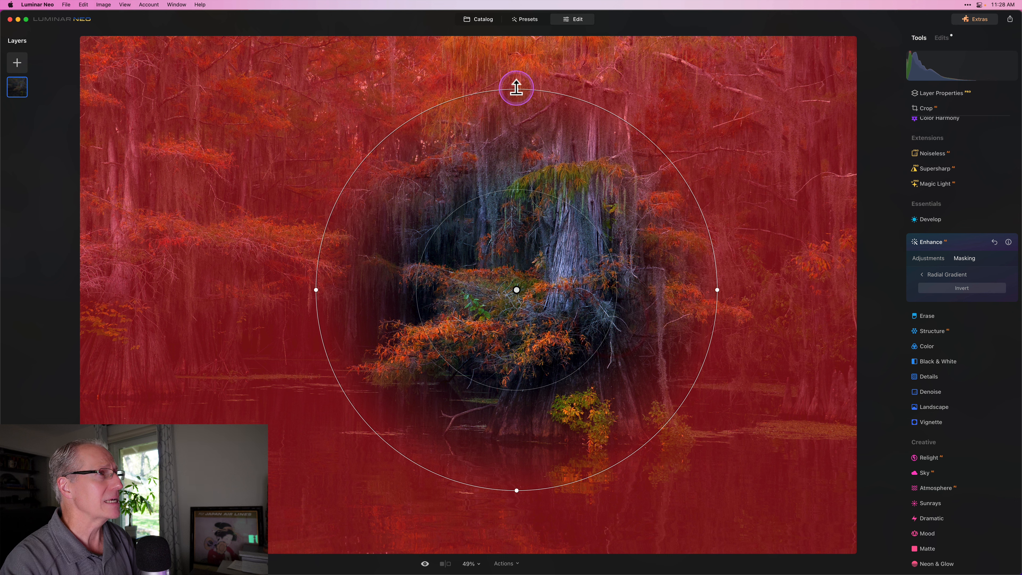
Reshape the radial gradient into a wide, flat ellipse spanning the foliage and trunk across the middle of the photo.
drag(516, 88, 517, 136)
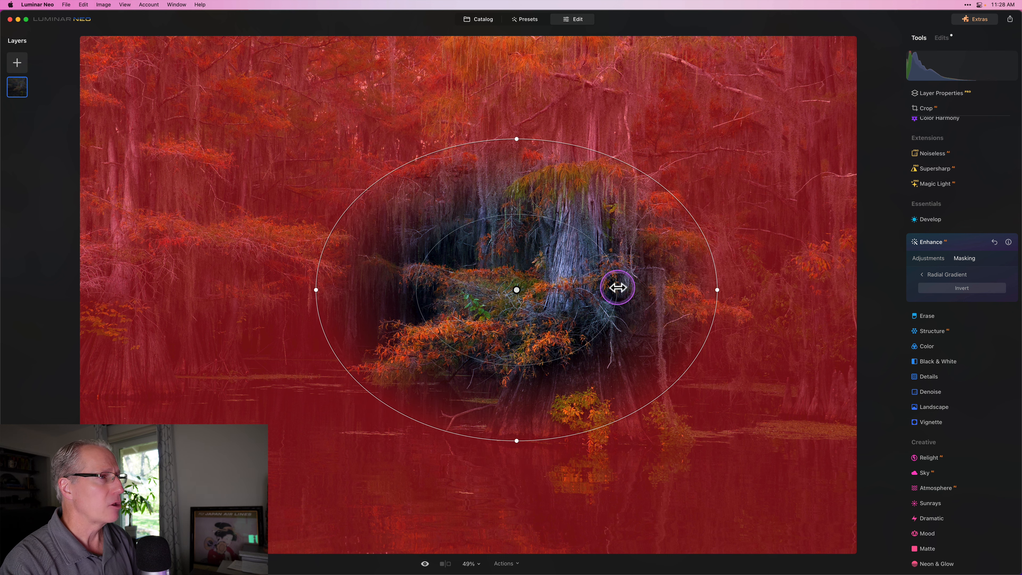
drag(617, 287, 650, 290)
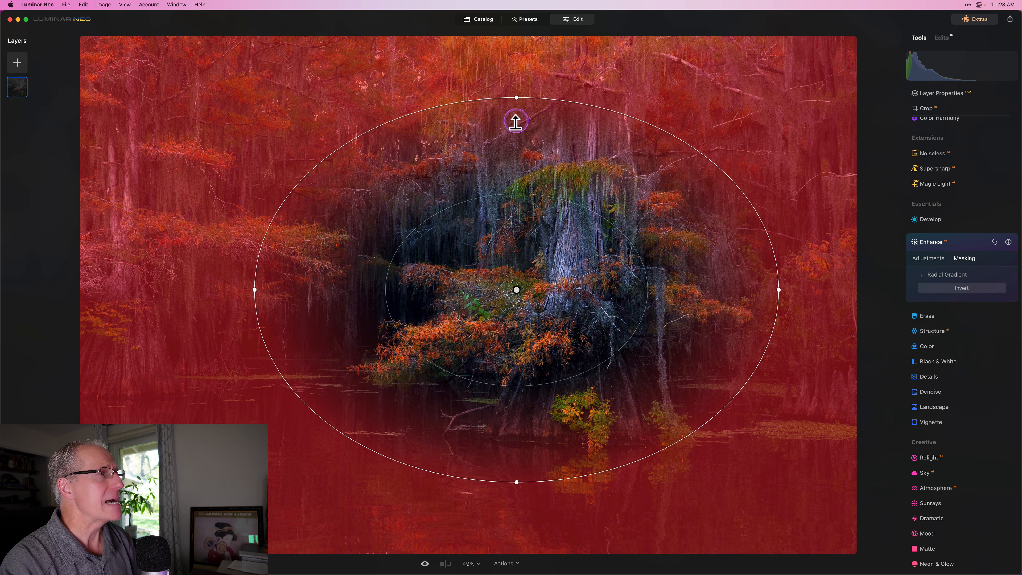
drag(516, 115, 515, 142)
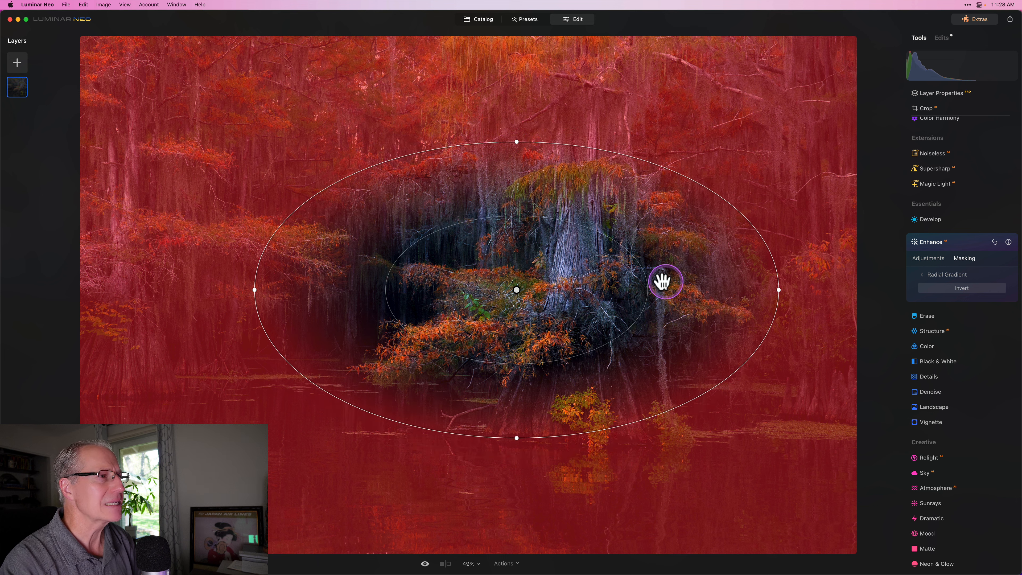
drag(647, 290, 724, 297)
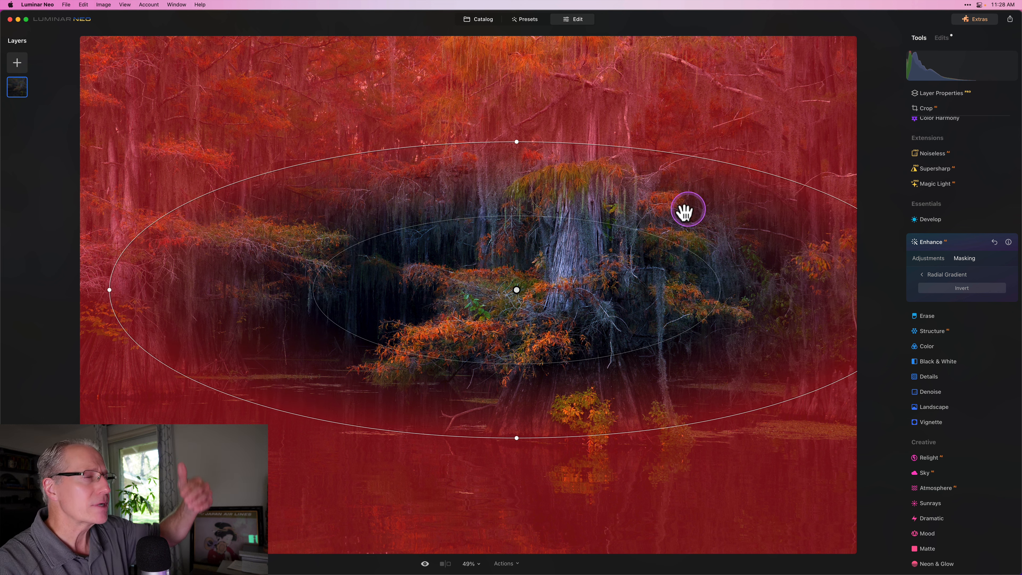
drag(713, 159, 716, 150)
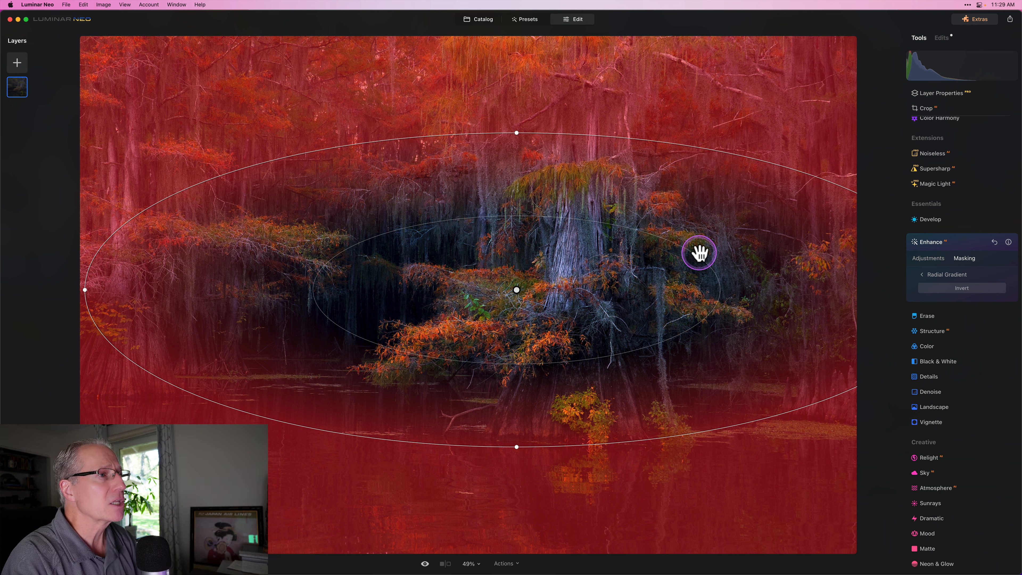
drag(699, 258, 683, 258)
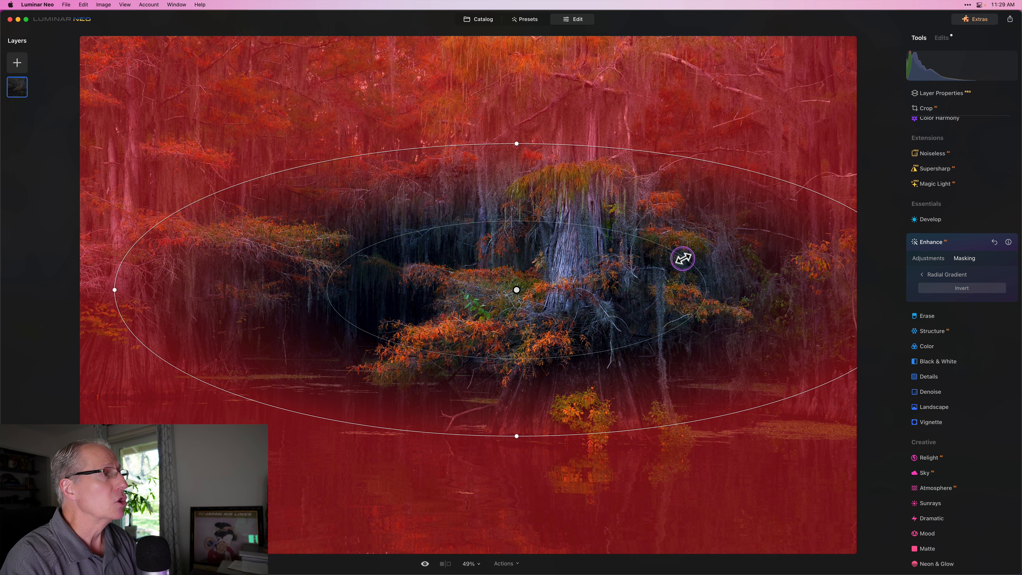
Set the Enhance Accent to 28, and compare the photo with and without the adjustment.
click(925, 260)
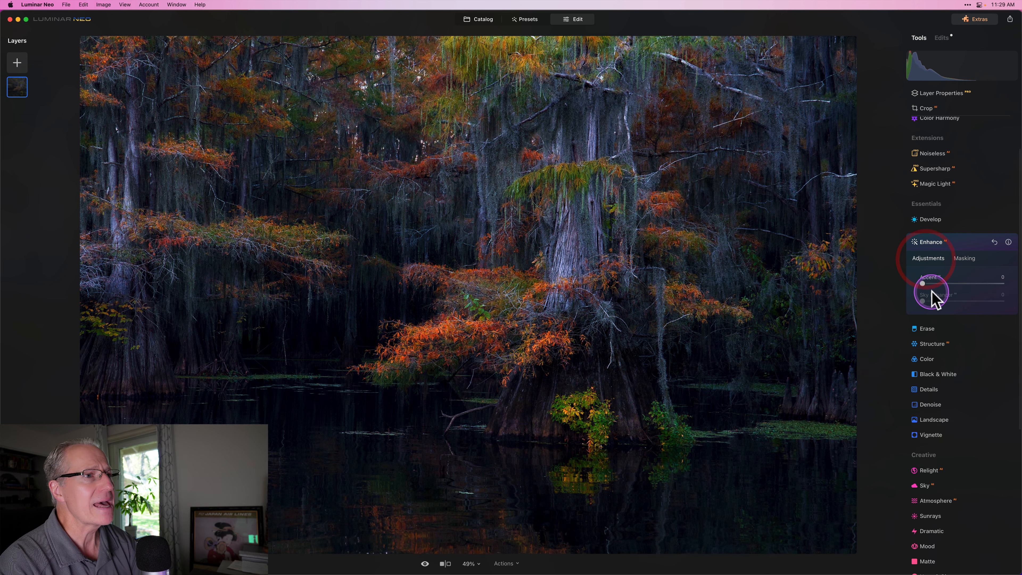
drag(941, 282, 945, 283)
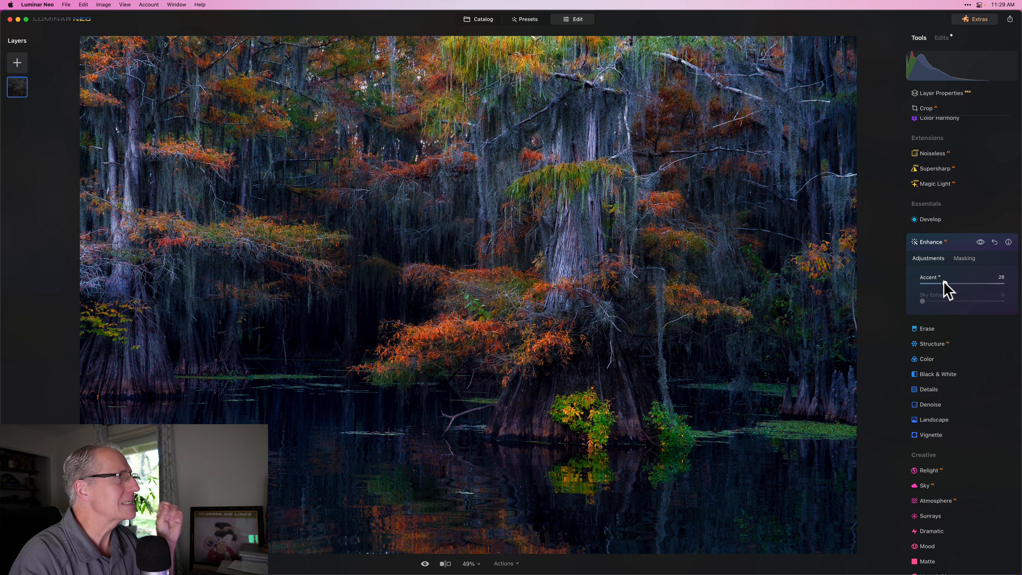
click(980, 242)
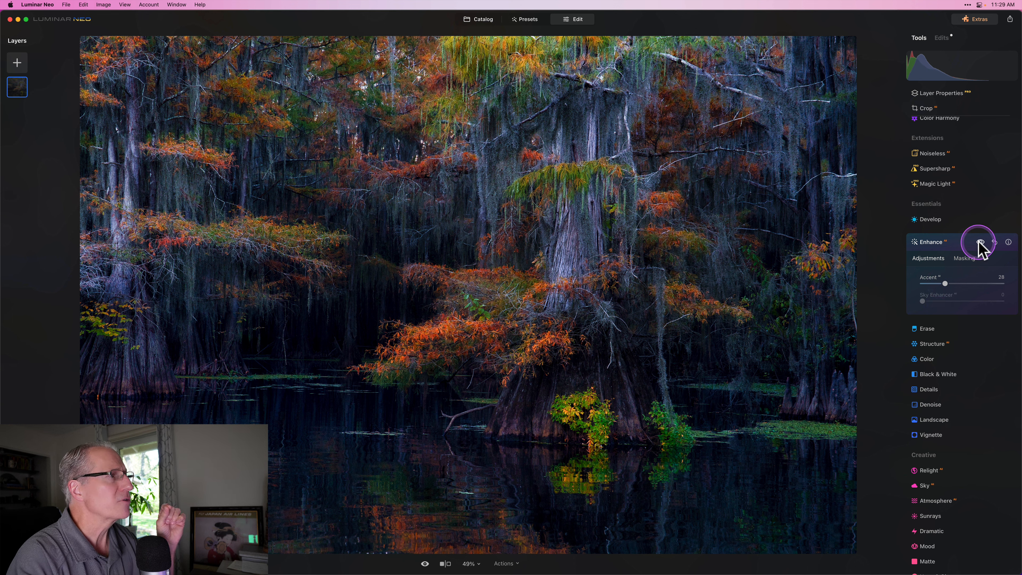
click(980, 242)
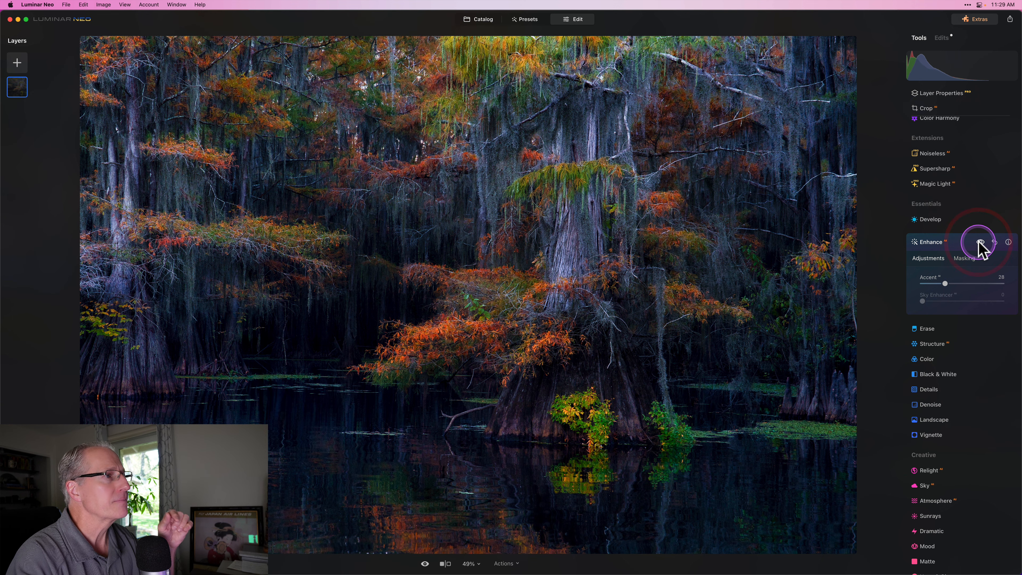
Show the Enhance mask overlay to examine which areas the adjustment affects, and hide the overlay.
click(965, 259)
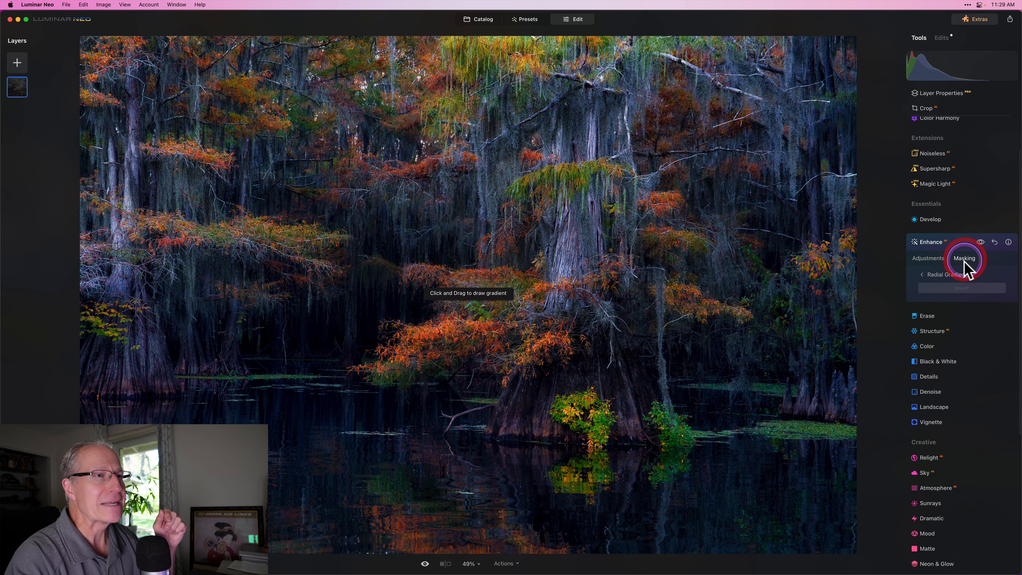
click(922, 275)
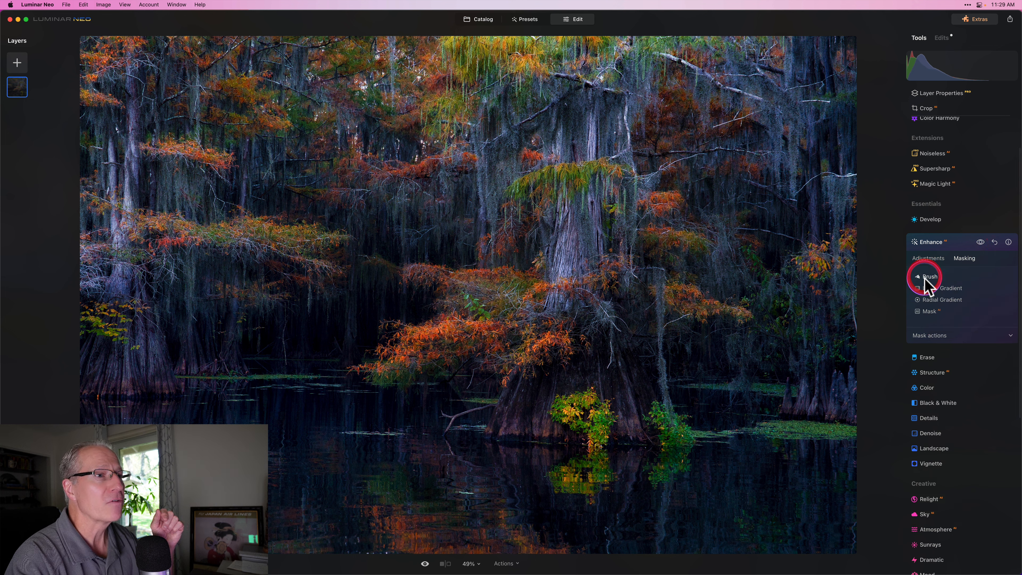
click(935, 337)
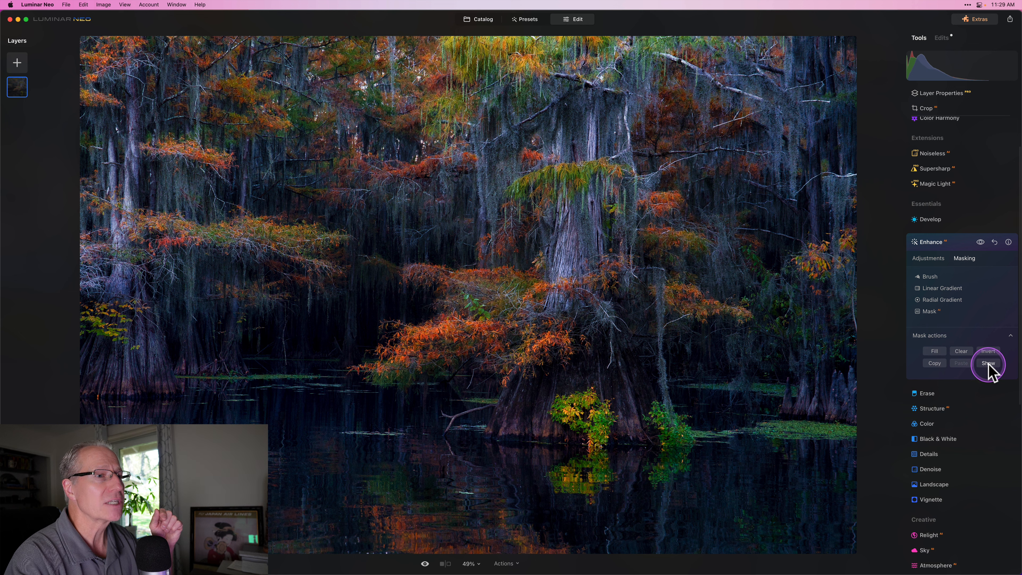
click(988, 362)
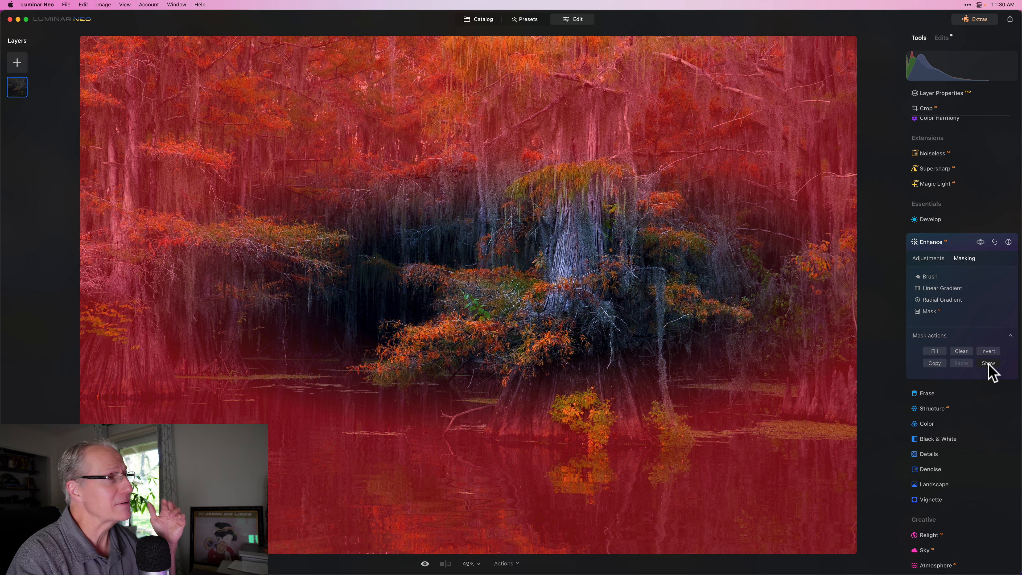
click(988, 361)
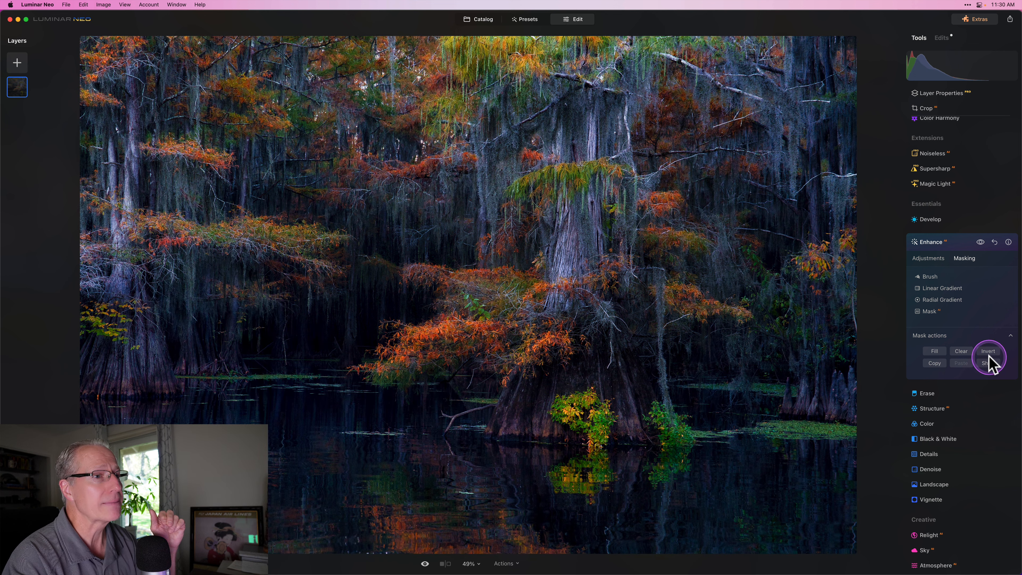
Invert the Enhance mask to target the central ellipse, and check its coverage with the mask overlay.
click(987, 351)
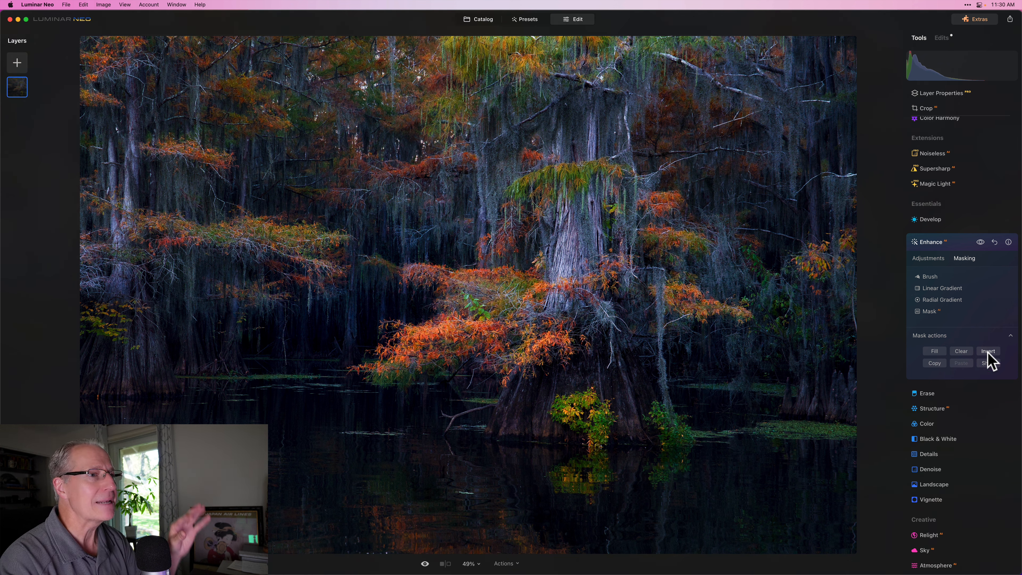
click(987, 362)
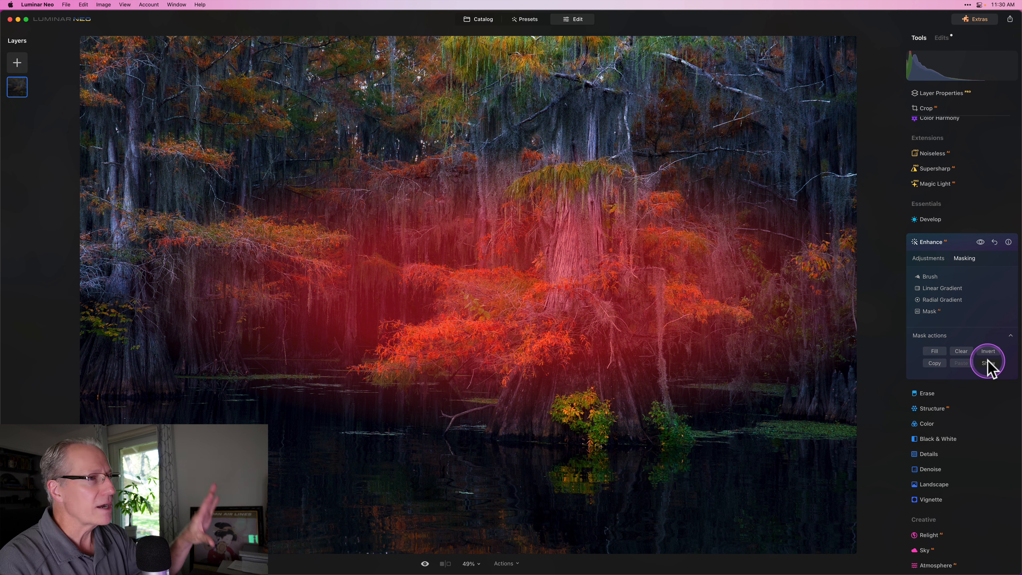
click(988, 363)
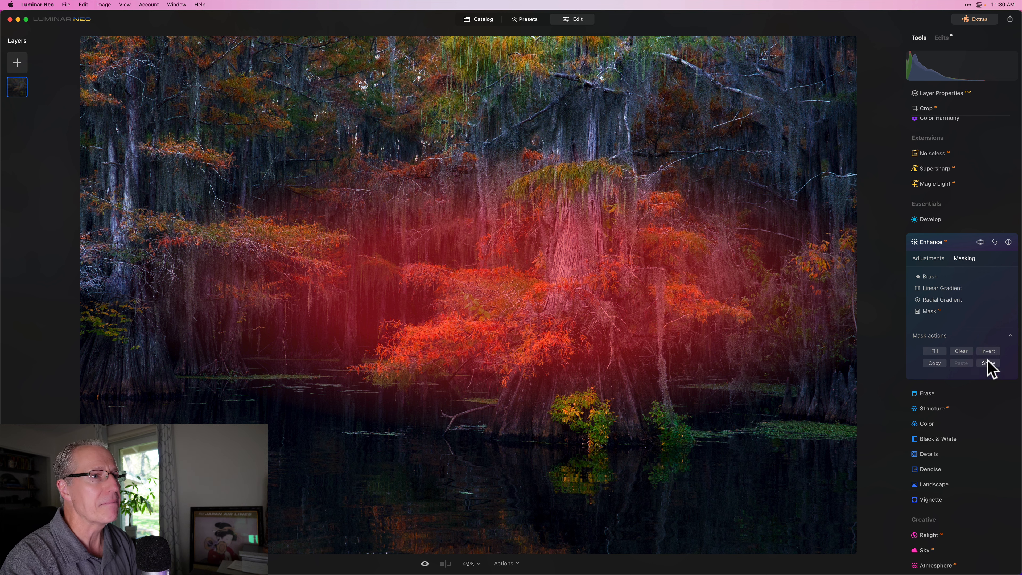
Compare the photo with and without the masked Enhance adjustment, and close the Enhance tool.
click(980, 242)
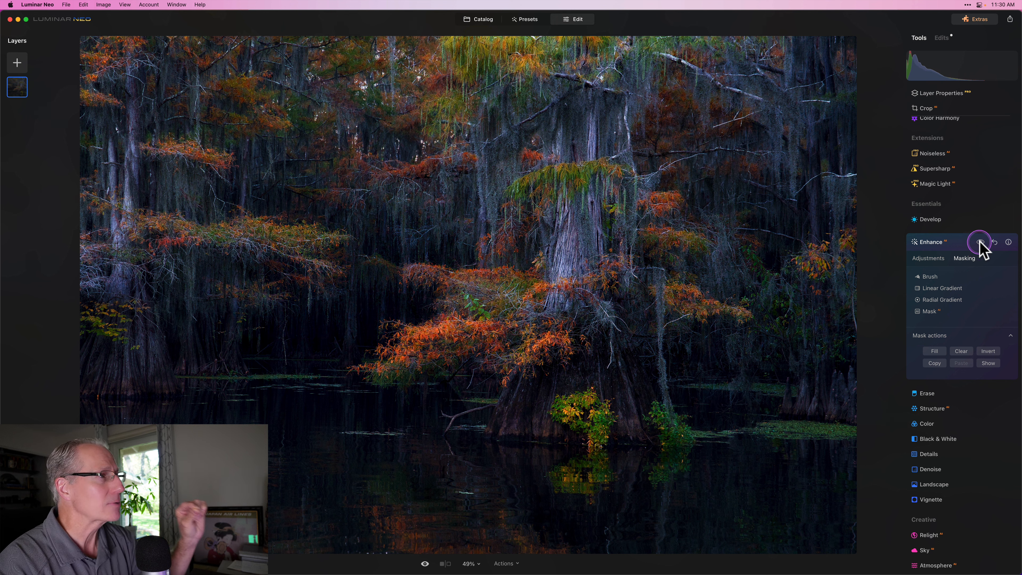
click(980, 241)
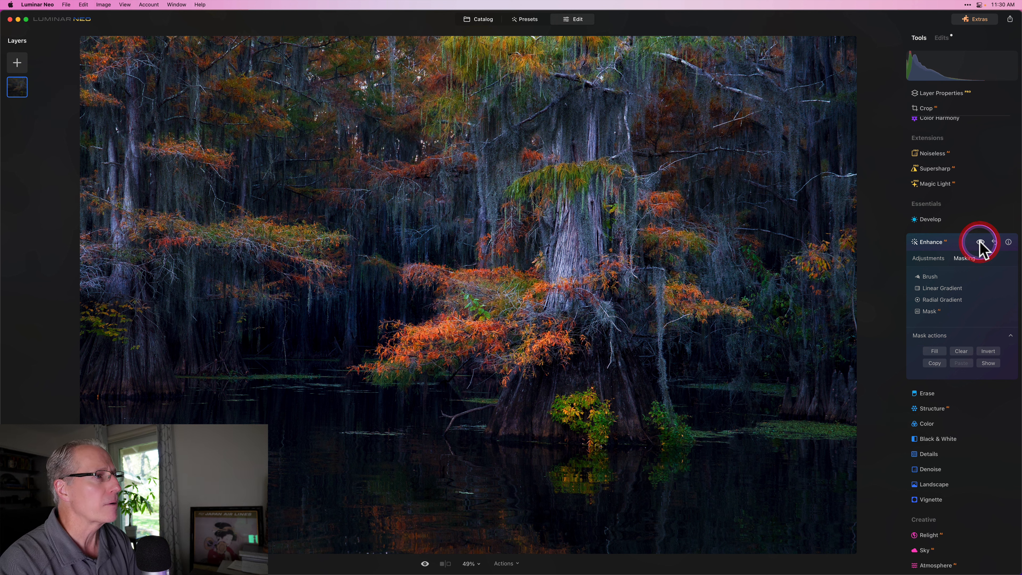
click(925, 274)
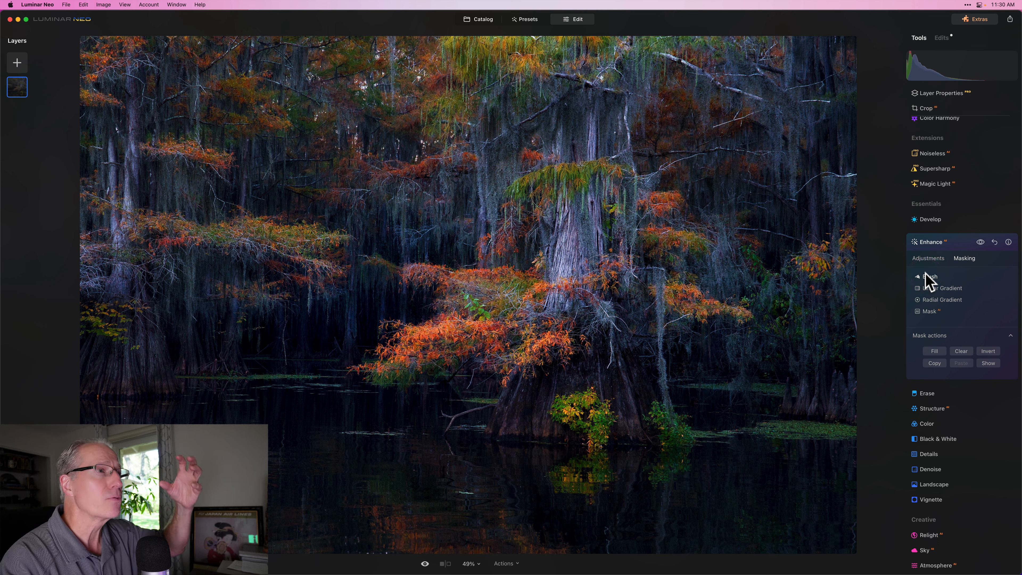
click(952, 244)
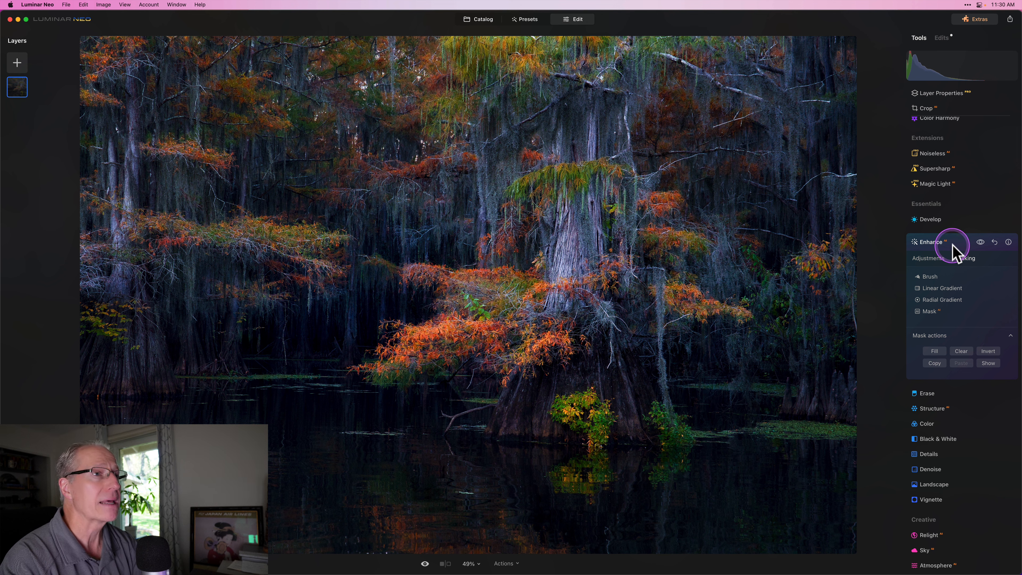
In a new Develop adjustment, draw a linear gradient mask over the upper tree canopy and shift it slightly upward.
click(937, 220)
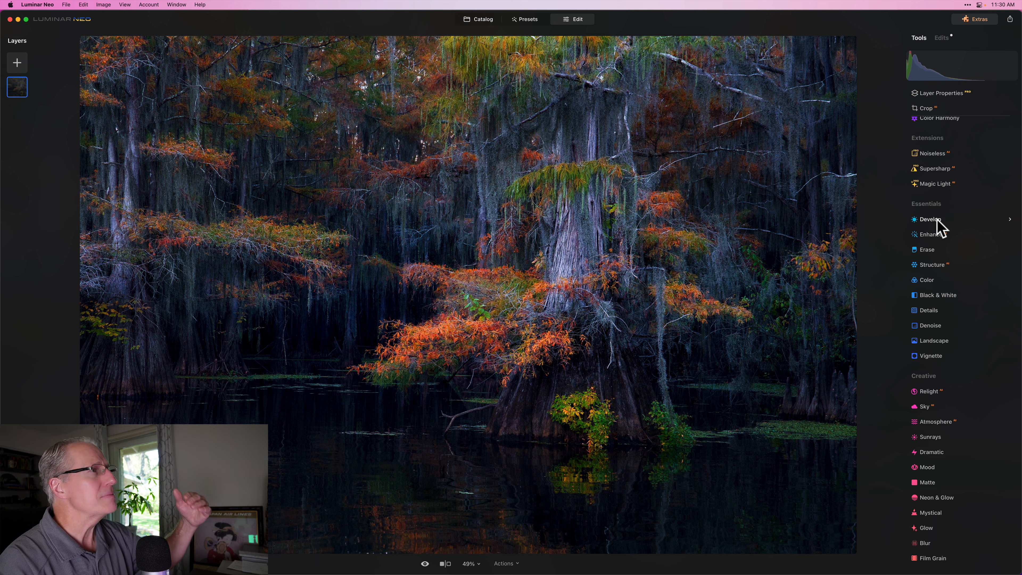
click(938, 220)
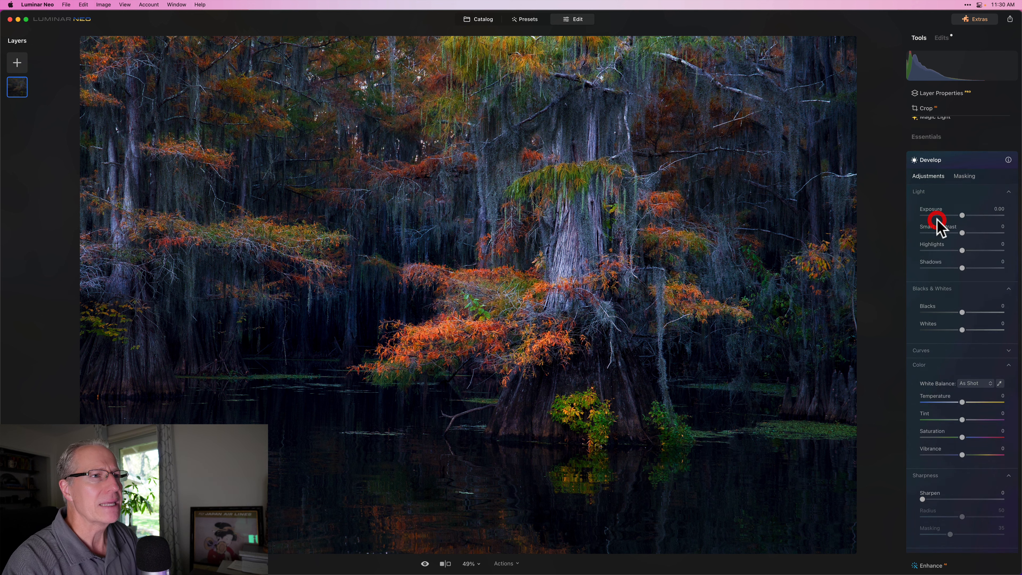
click(965, 161)
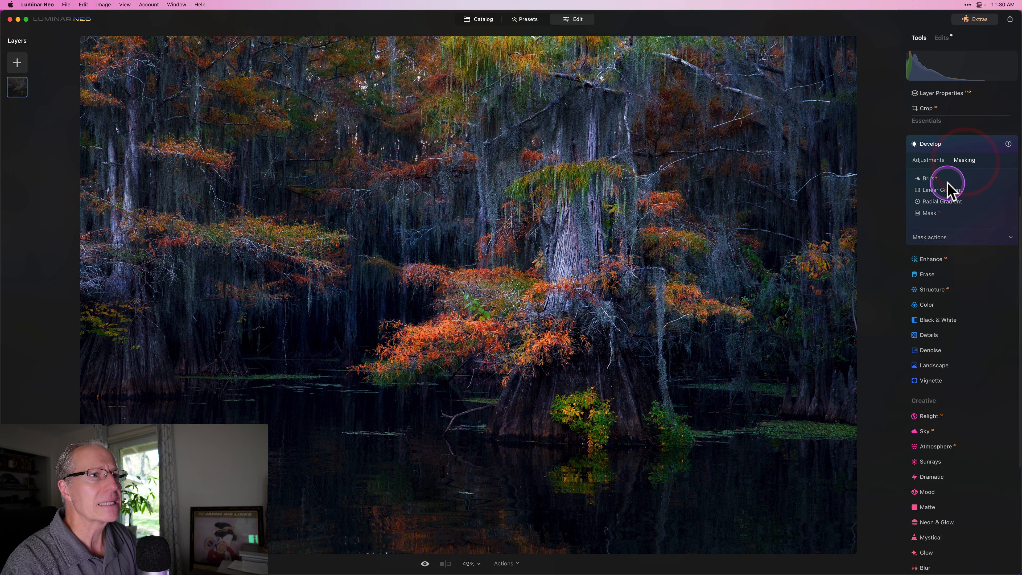
click(947, 190)
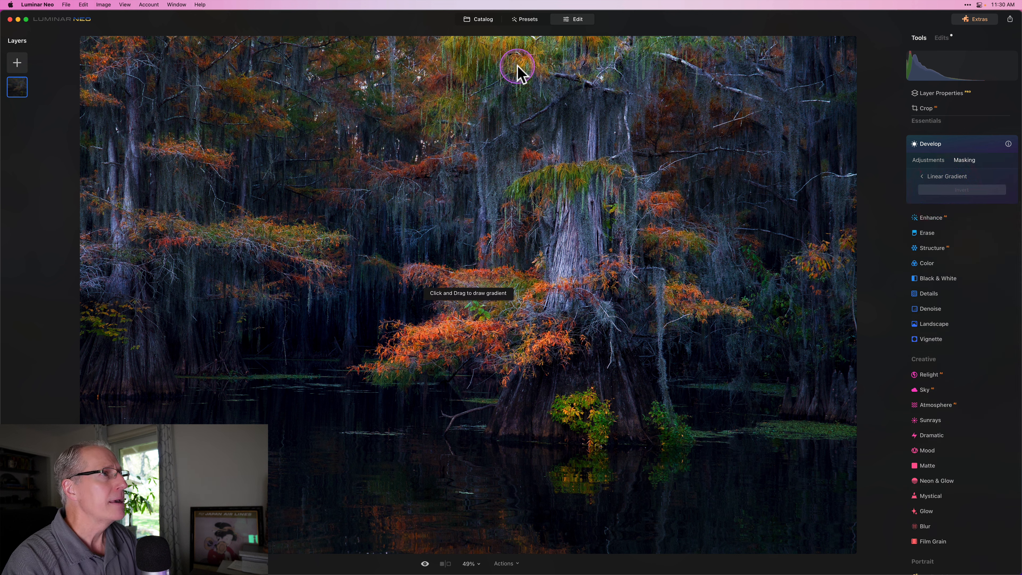
drag(516, 66, 517, 186)
click(517, 128)
drag(517, 128, 516, 106)
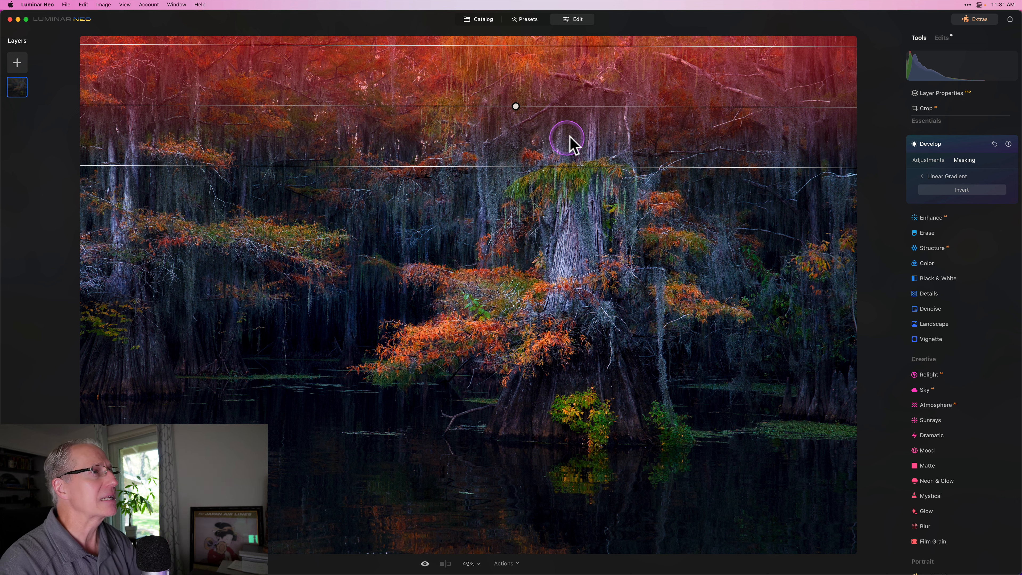
Set the masked Develop Exposure to -1.01 to darken the upper canopy, and compare the photo with and without it.
click(926, 161)
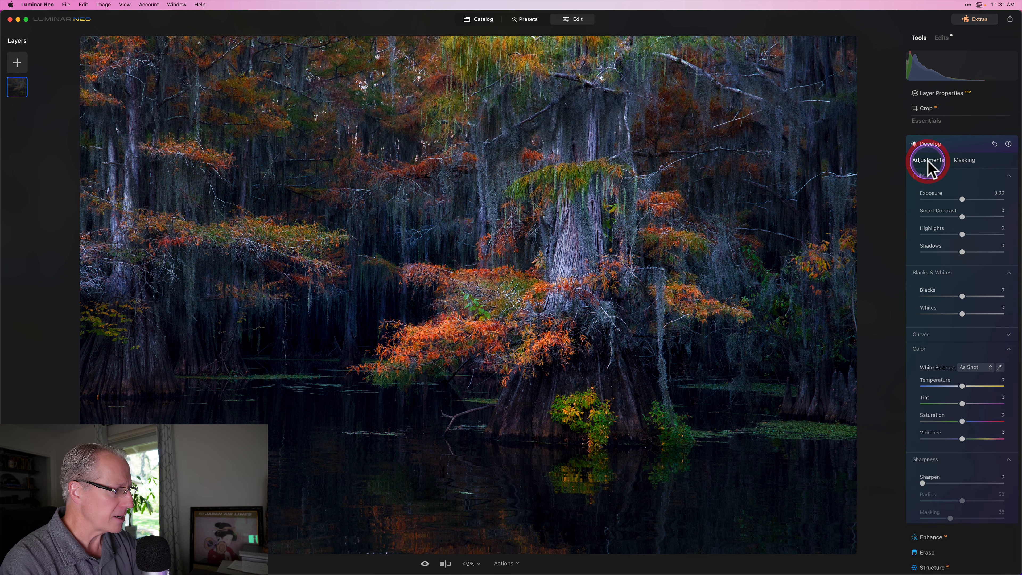
drag(962, 199, 953, 199)
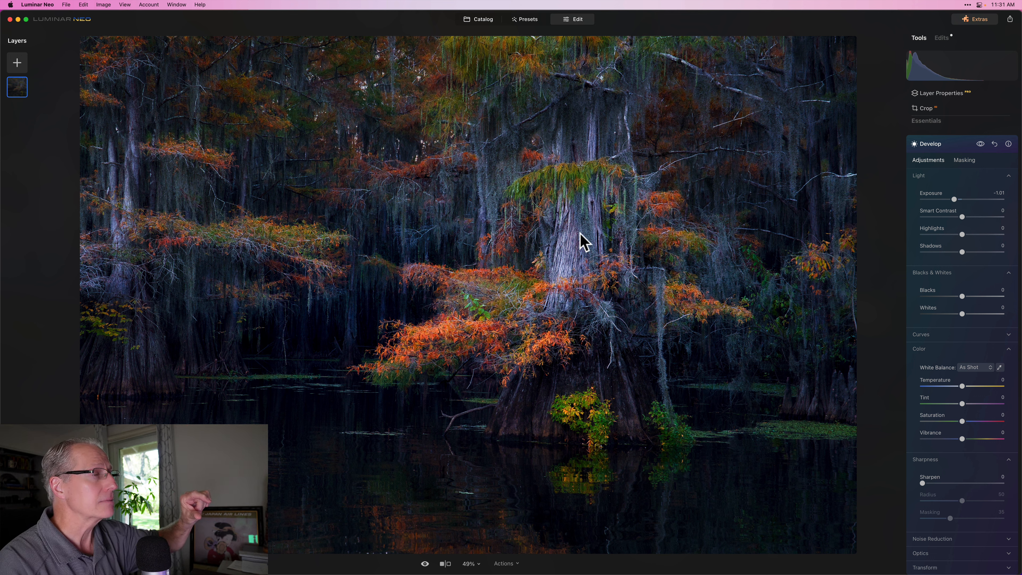
click(981, 144)
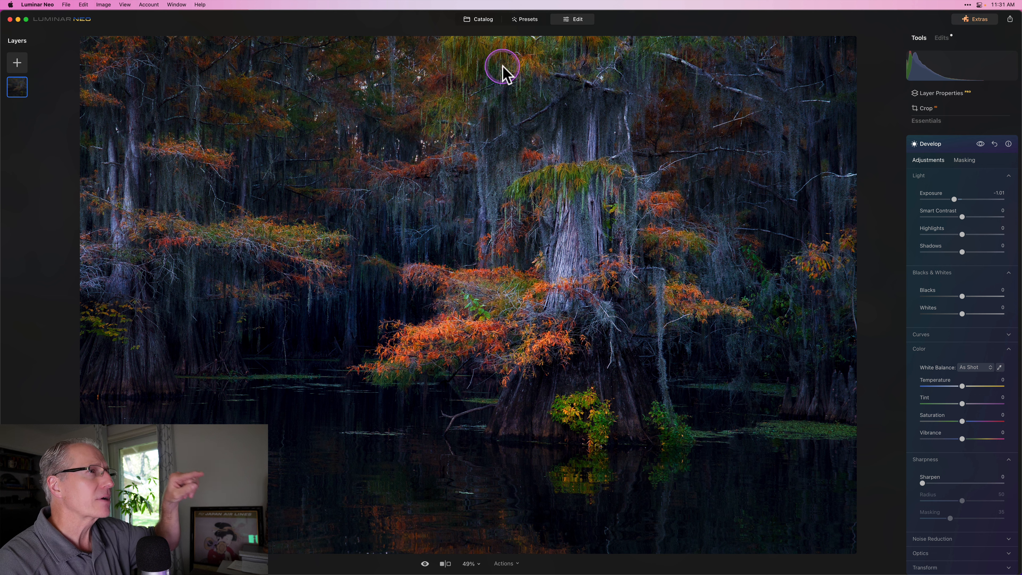
Compare the photo with and without the masked Develop adjustment, and close the Develop tool.
click(979, 144)
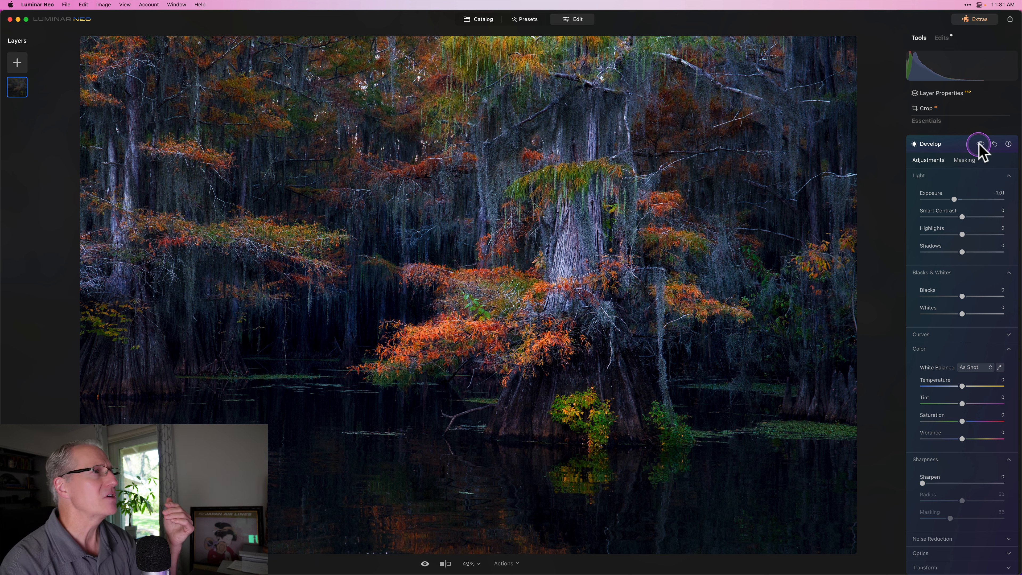
click(980, 144)
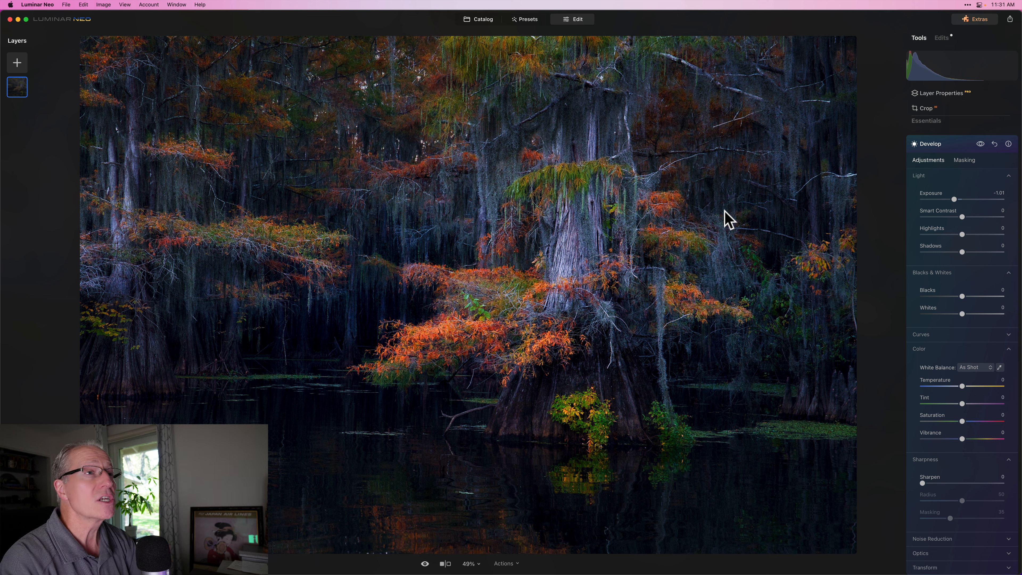
click(943, 146)
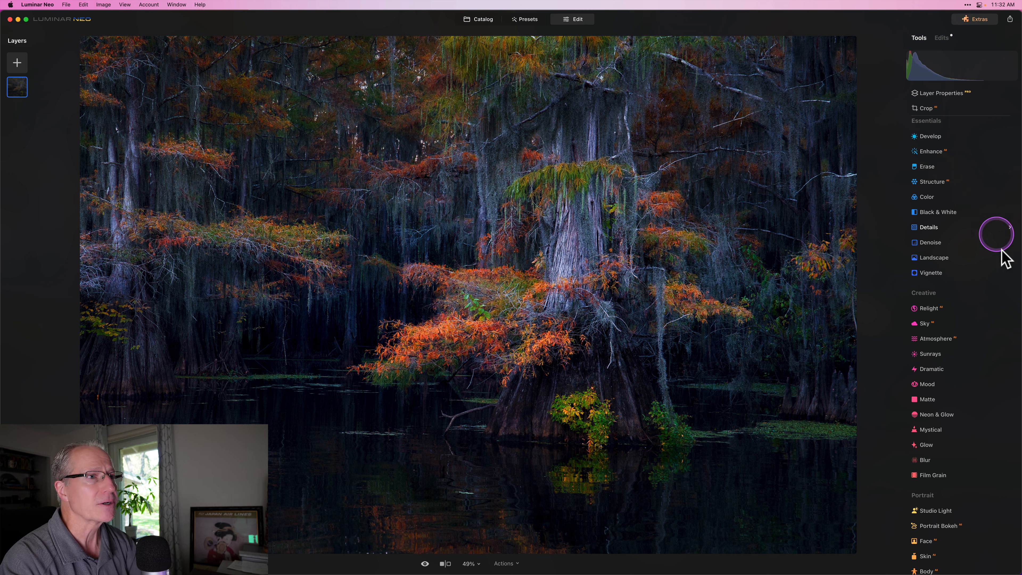
In the Structure tool, set up a mask paint brush with Strength 65 and Size 172.
scroll(939, 342, up, 3)
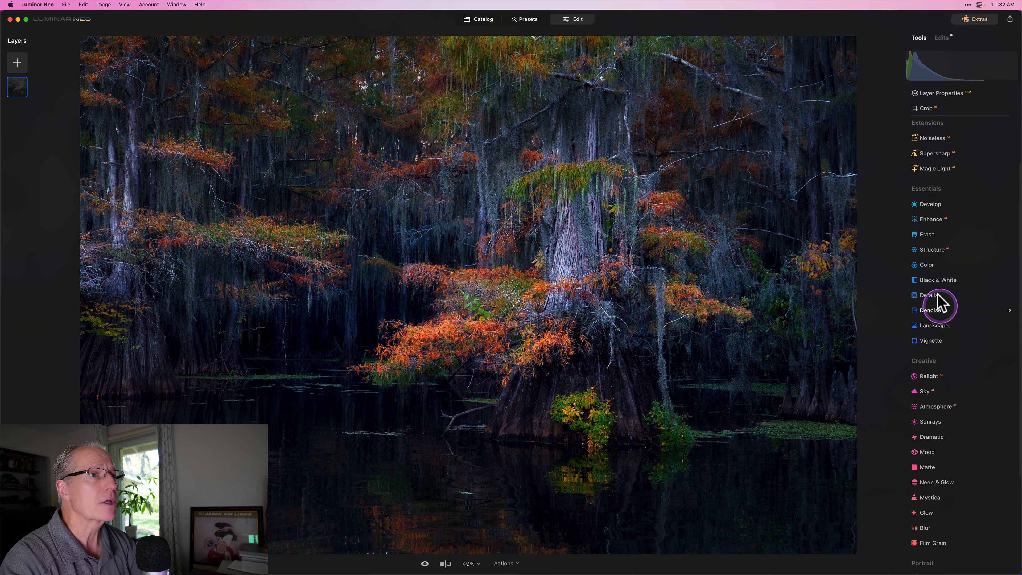
click(939, 251)
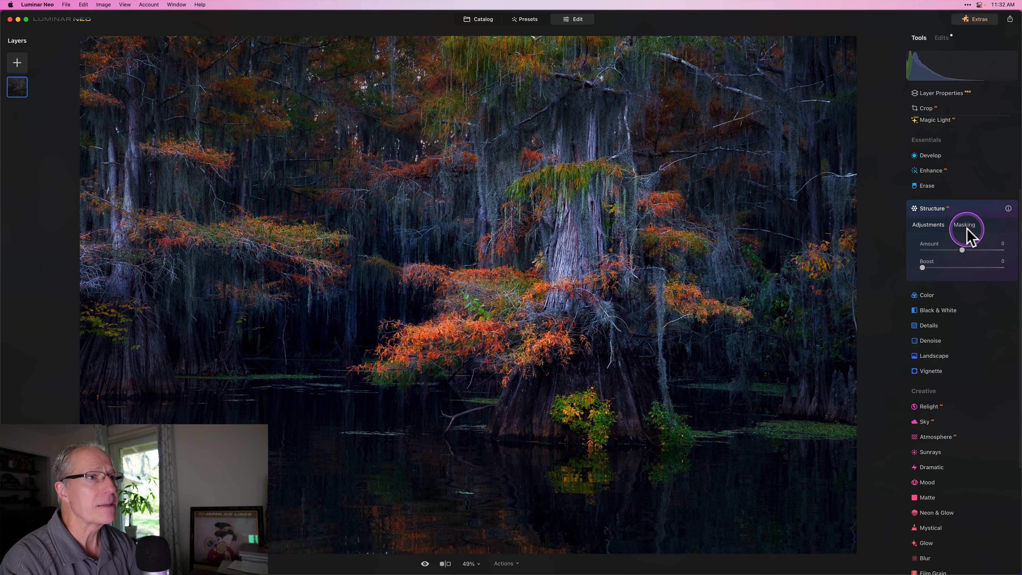
click(965, 227)
click(928, 247)
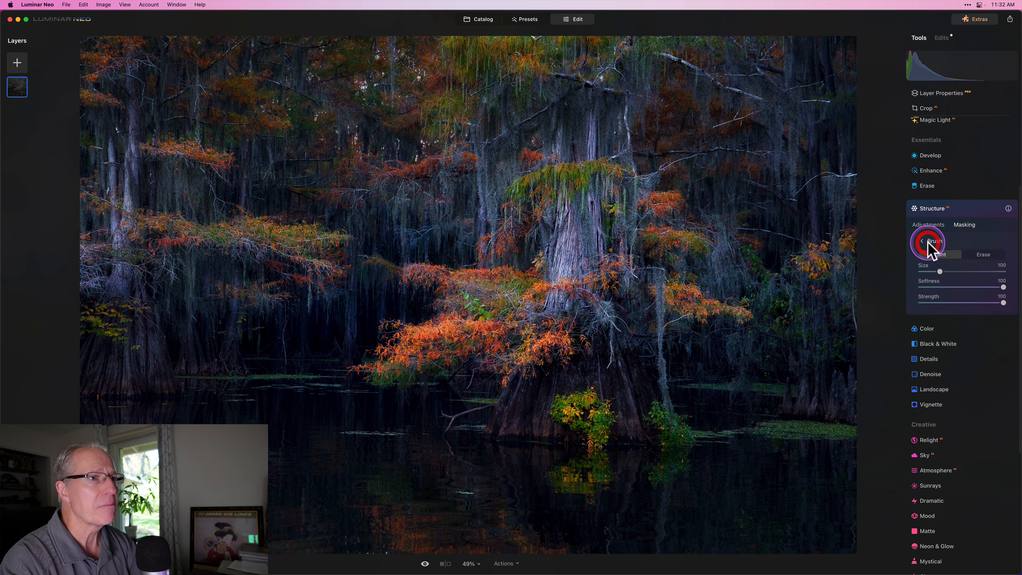
click(973, 302)
drag(974, 303, 975, 303)
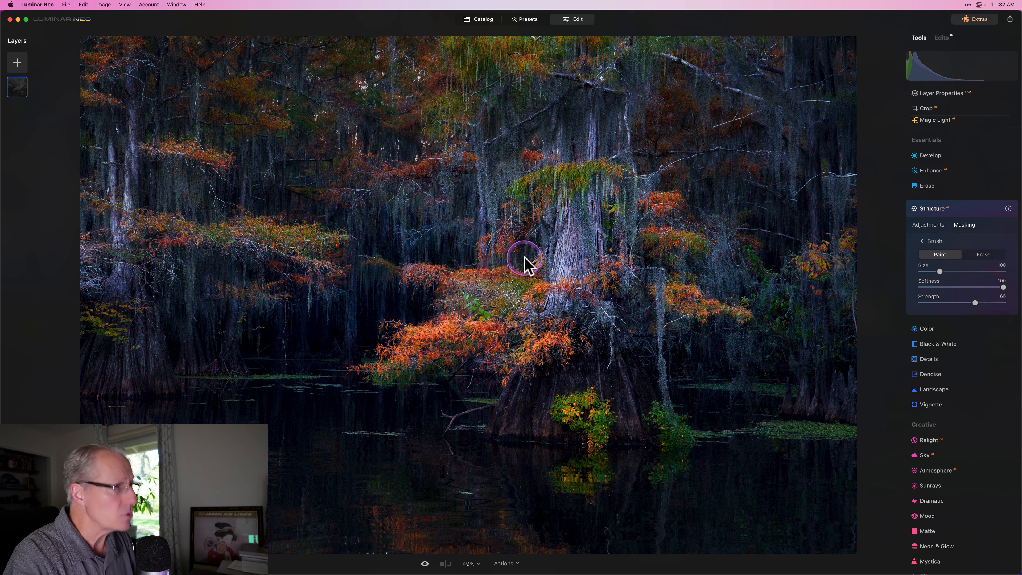
key(bracketright)
key(bracketright)
key(bracketright)
Paint the Structure mask over the central tree's trunk and foliage and the orange branches on both sides of the photo.
mouse_move(525, 258)
mouse_down()
mouse_move(550, 228)
mouse_move(542, 193)
mouse_move(585, 195)
mouse_move(606, 174)
mouse_move(638, 227)
mouse_move(669, 240)
mouse_move(685, 275)
mouse_move(675, 303)
mouse_move(744, 306)
mouse_up()
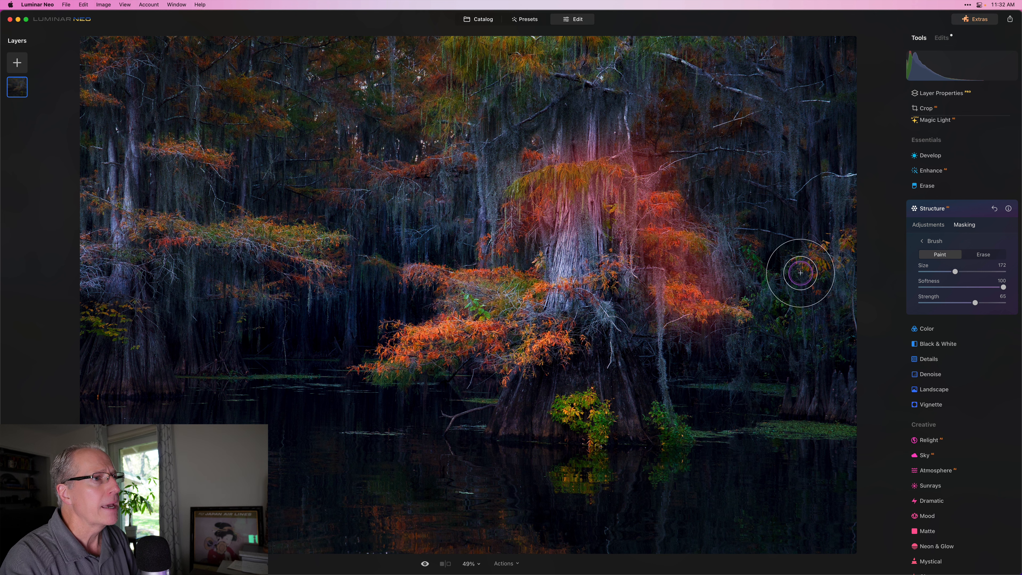
mouse_move(800, 274)
mouse_down()
mouse_move(837, 269)
mouse_move(580, 302)
mouse_move(554, 361)
mouse_move(657, 444)
mouse_move(683, 443)
mouse_move(638, 344)
mouse_move(569, 416)
mouse_move(535, 399)
mouse_move(554, 350)
mouse_move(469, 369)
mouse_move(418, 333)
mouse_move(406, 341)
mouse_move(450, 319)
mouse_move(554, 316)
mouse_move(519, 275)
mouse_move(563, 228)
mouse_move(535, 225)
mouse_move(438, 321)
mouse_move(429, 280)
mouse_move(490, 237)
mouse_move(426, 178)
mouse_move(358, 234)
mouse_move(115, 252)
mouse_move(89, 278)
mouse_move(105, 201)
mouse_move(102, 256)
mouse_move(77, 319)
mouse_move(170, 231)
mouse_up()
drag(168, 149, 226, 161)
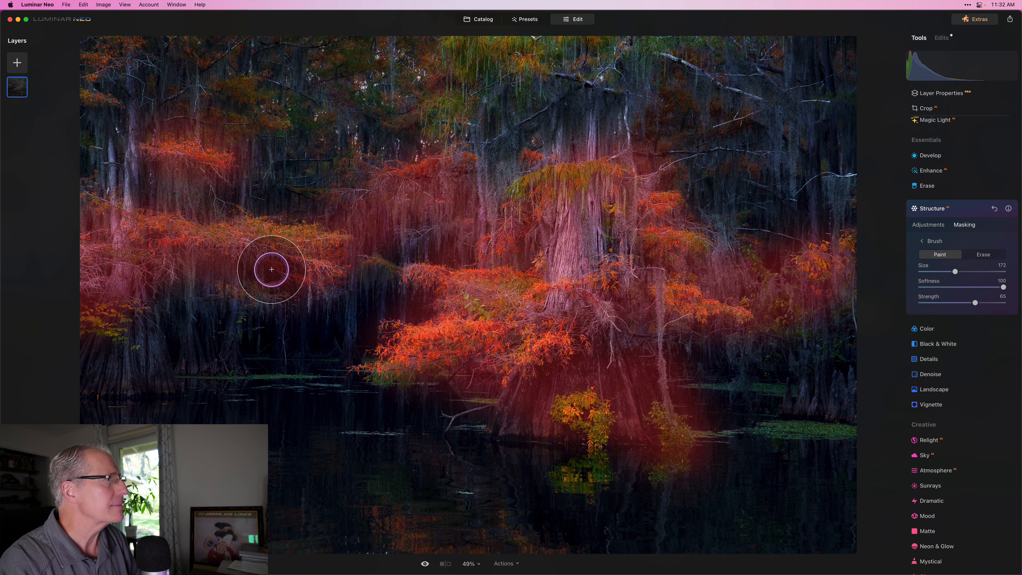
drag(272, 269, 283, 270)
mouse_move(354, 244)
mouse_down()
mouse_move(392, 258)
mouse_move(411, 249)
mouse_up()
mouse_move(458, 222)
mouse_down()
mouse_move(523, 169)
mouse_move(632, 242)
mouse_move(611, 306)
mouse_move(682, 328)
mouse_up()
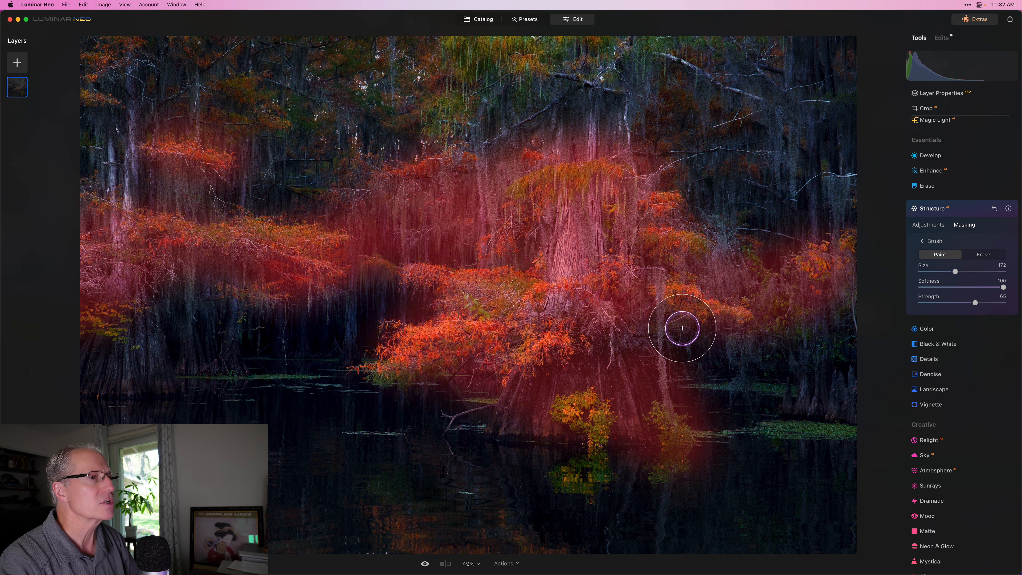
Set the masked Structure Amount to 36, compare the photo with and without it, and close the tool.
click(932, 227)
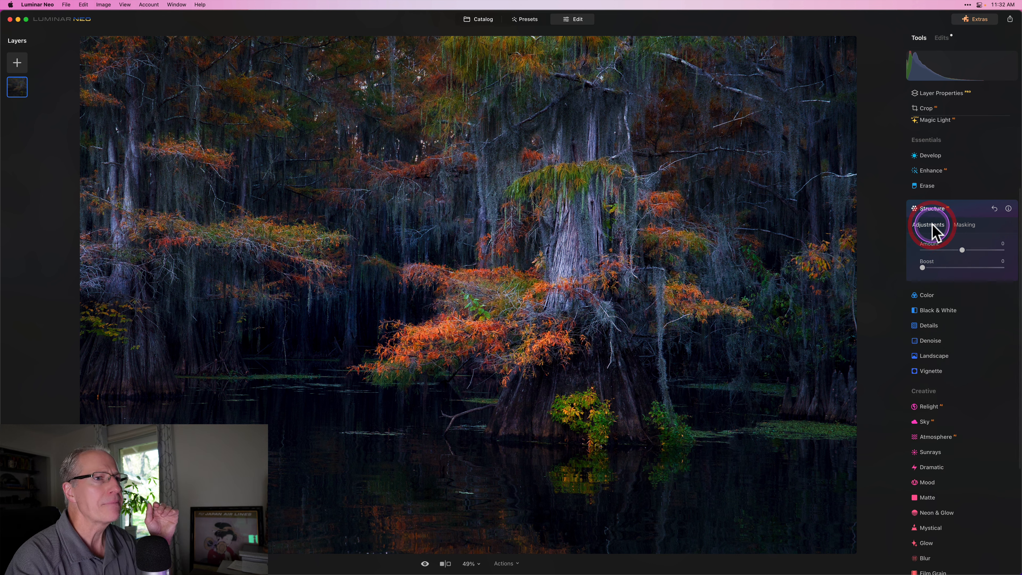
drag(963, 251, 977, 250)
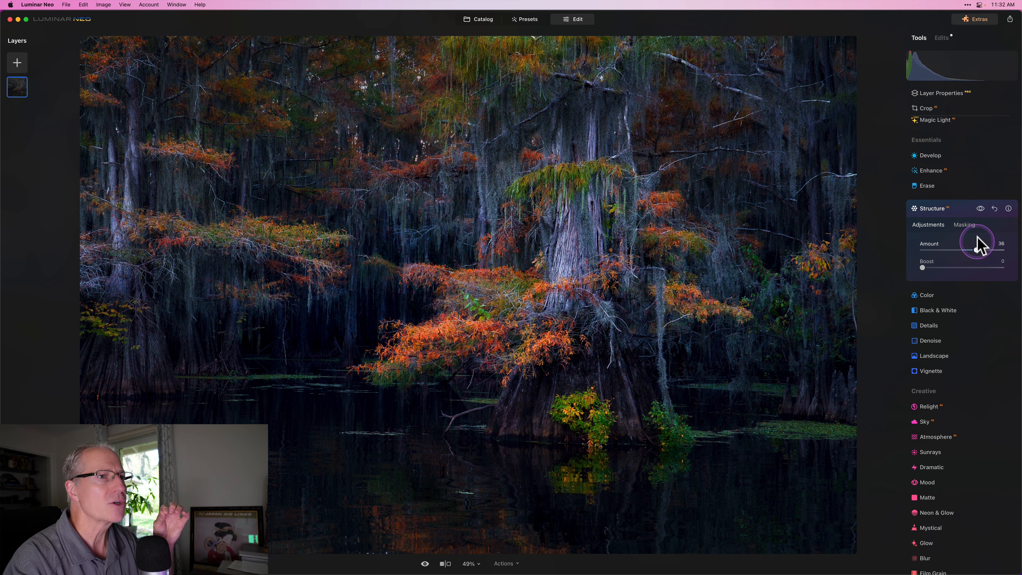
click(980, 210)
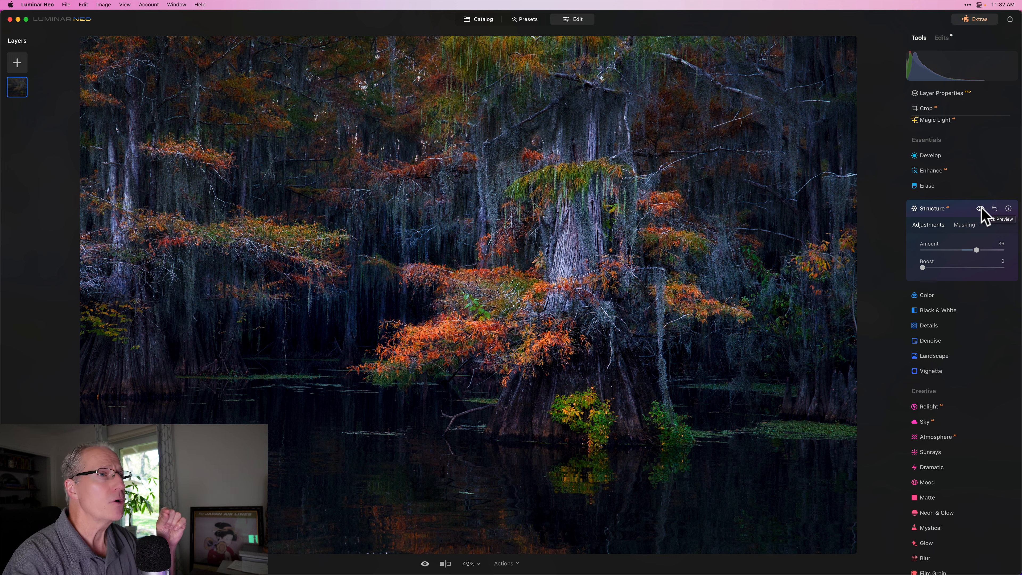
click(980, 209)
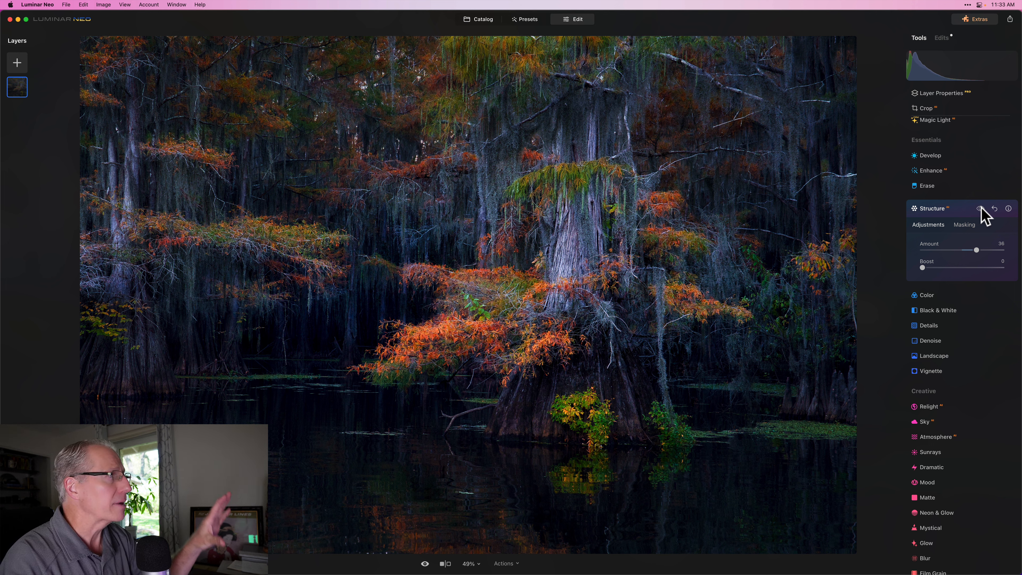
click(979, 209)
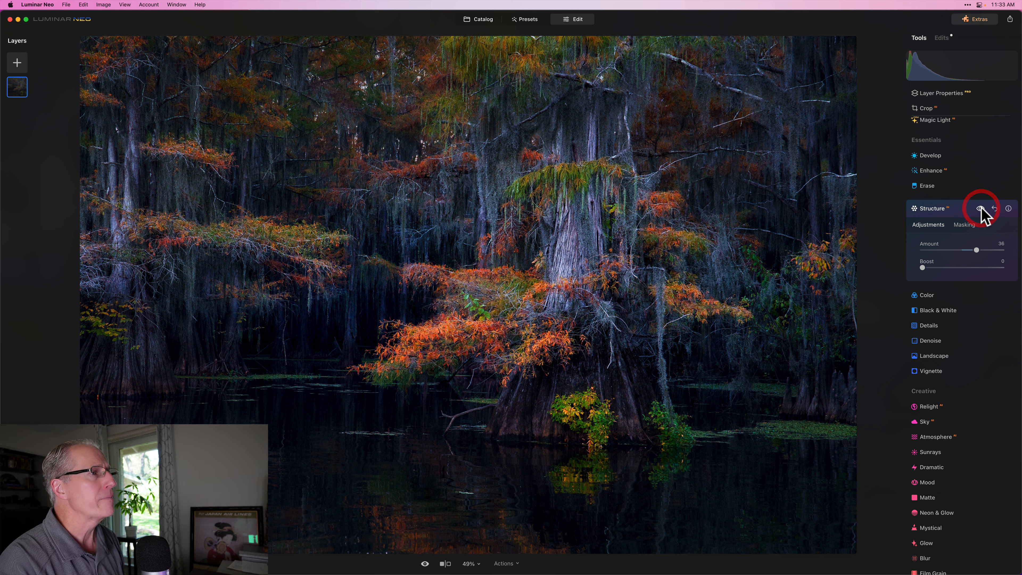
click(949, 210)
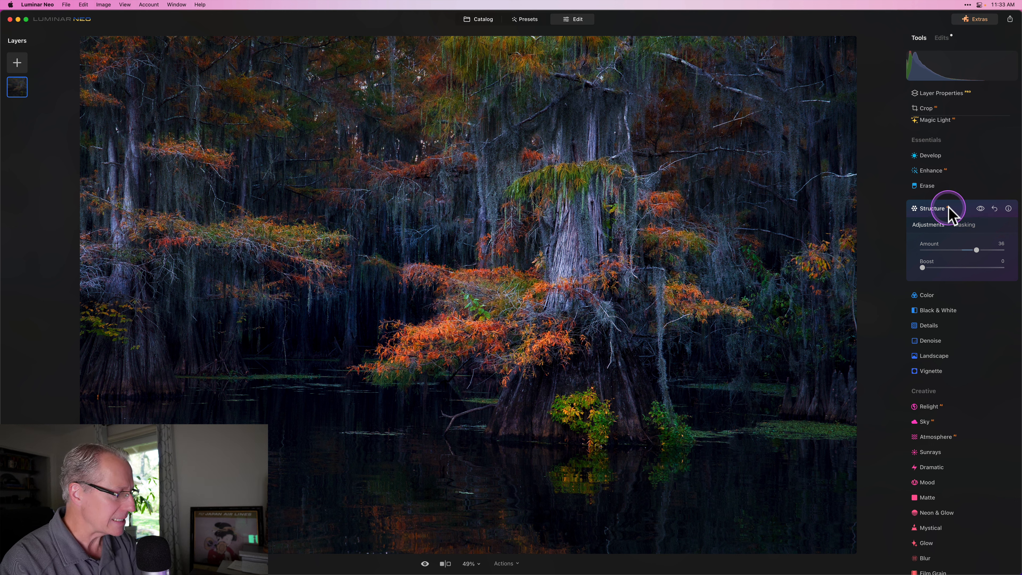
click(935, 292)
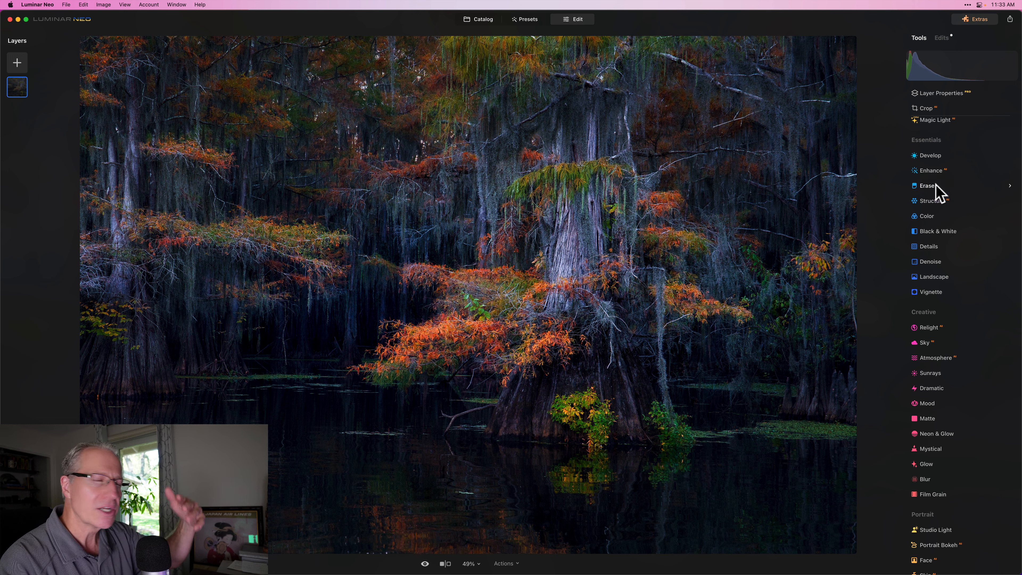
click(928, 186)
click(929, 188)
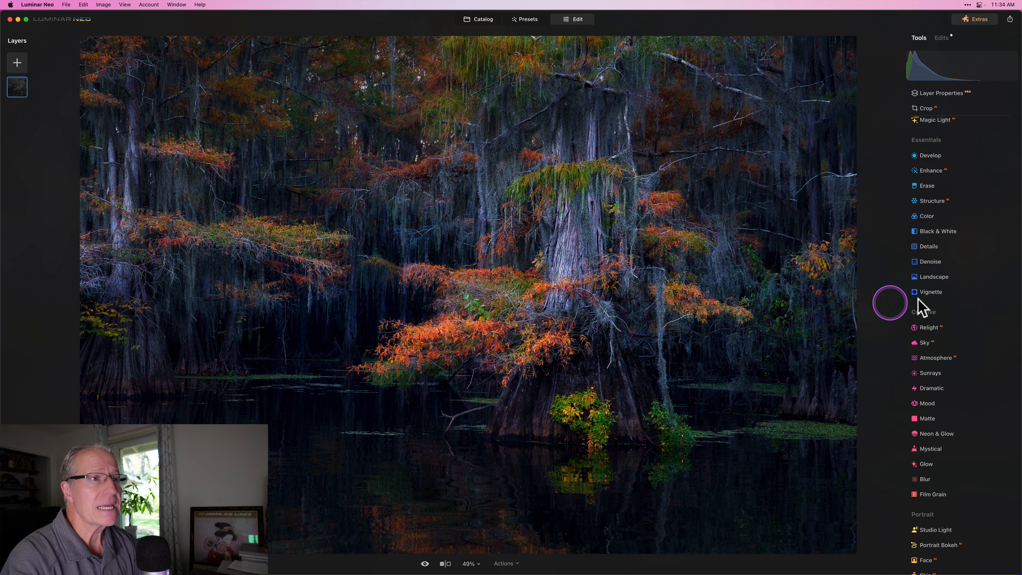
Add a vignette with Amount -37, Size 31, Roundness 52, Feather 100 and Inner Light 3.
click(933, 292)
drag(962, 290, 947, 309)
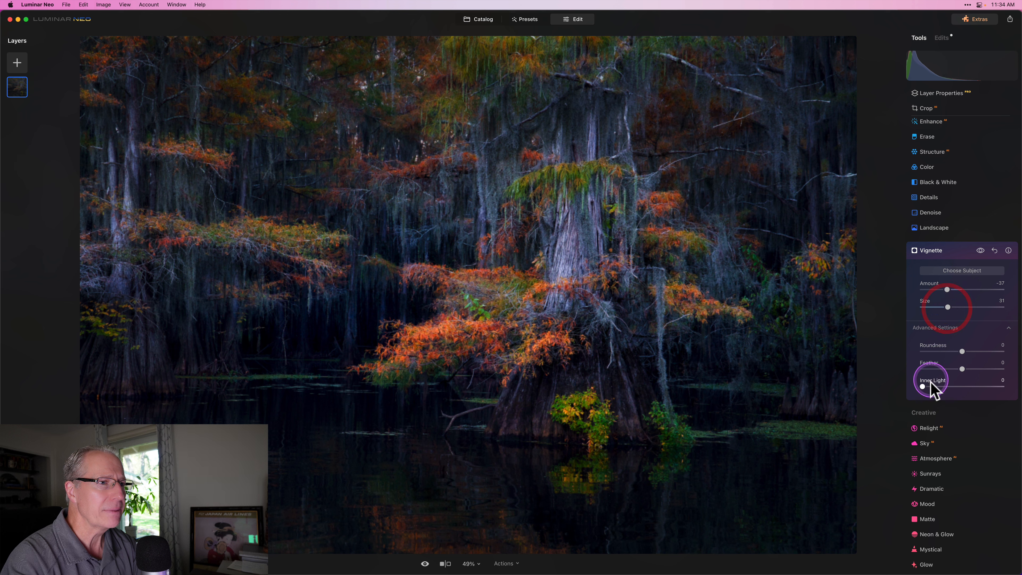
drag(931, 387, 923, 386)
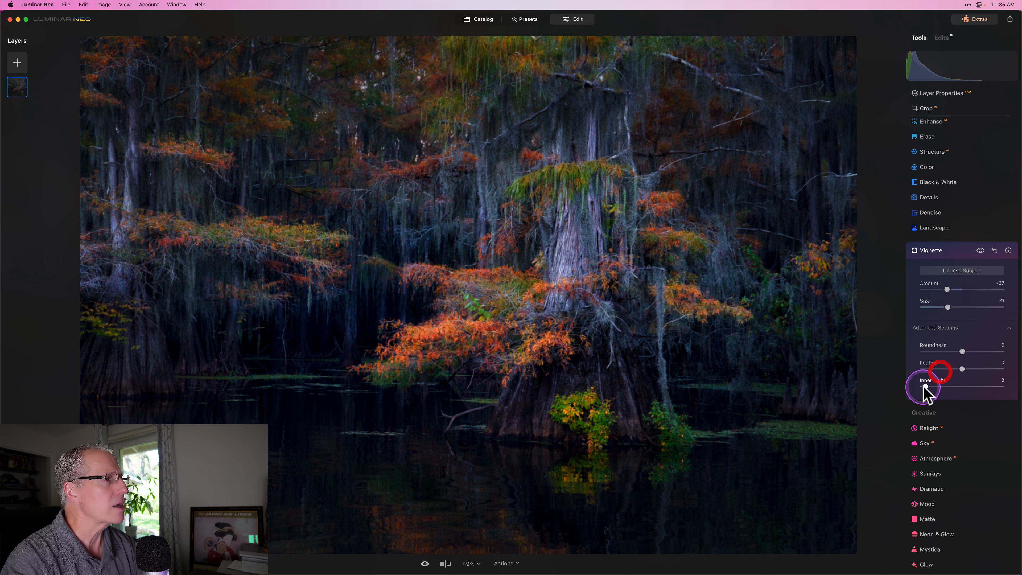
drag(962, 349, 1002, 369)
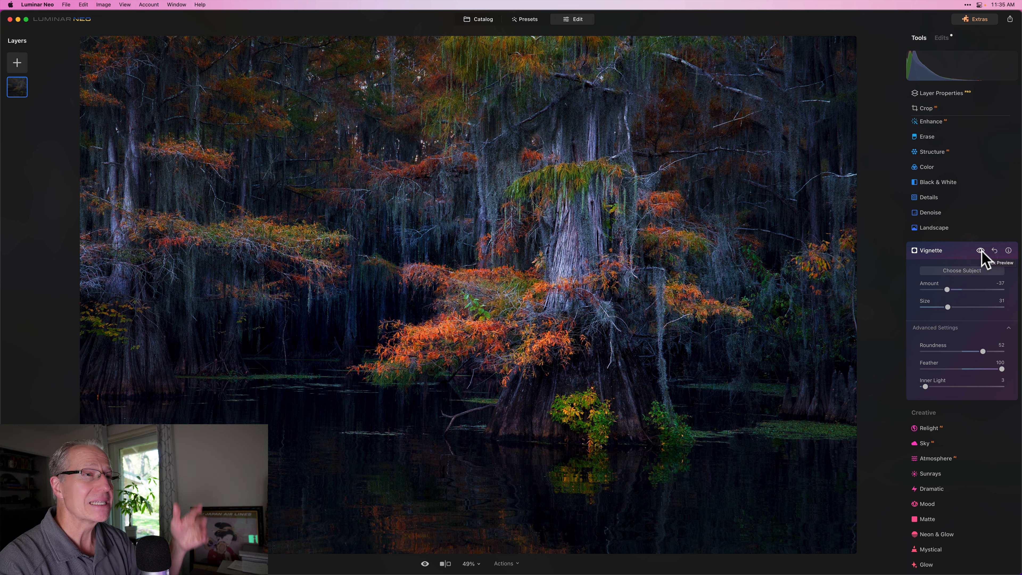
Try several vignette subject points around the photo, and center the vignette on the orange foliage just left of the main trunk.
click(963, 270)
click(735, 110)
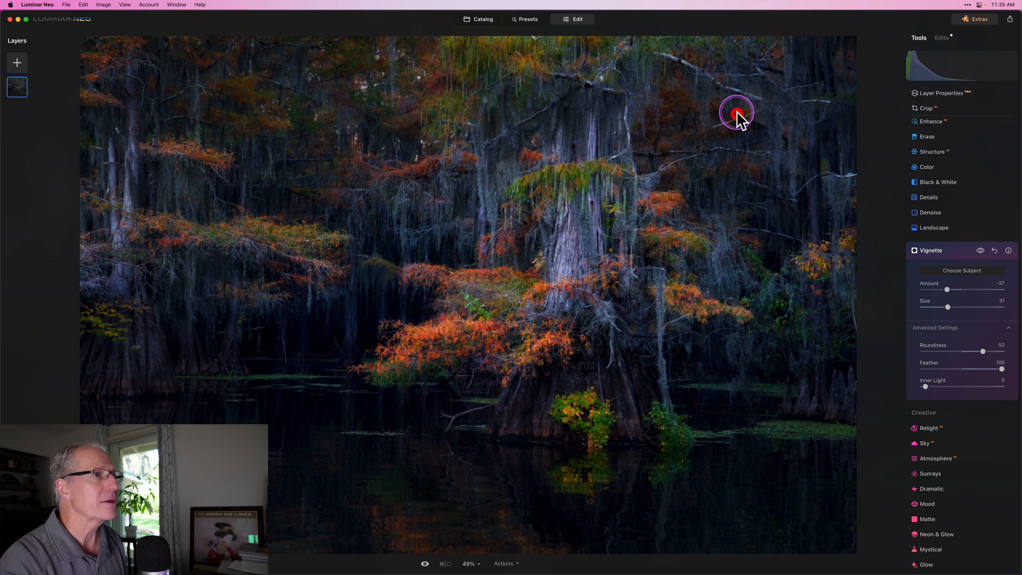
click(440, 149)
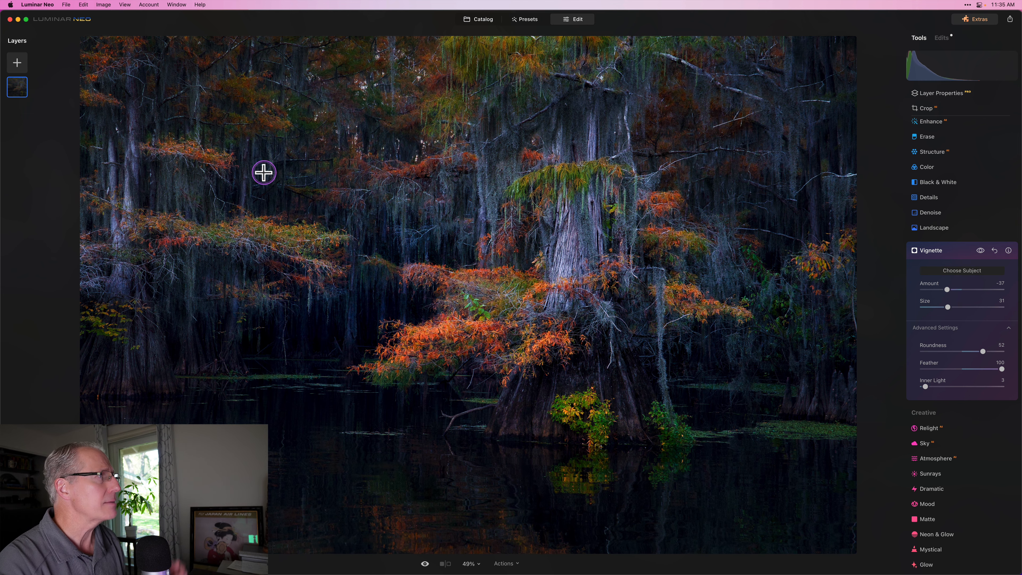
click(264, 172)
click(275, 371)
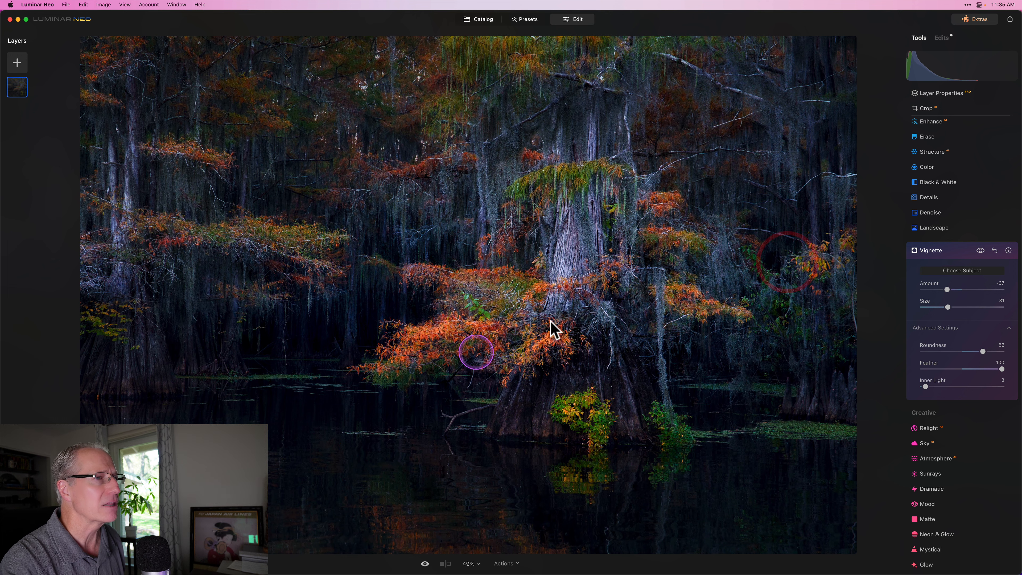
click(489, 316)
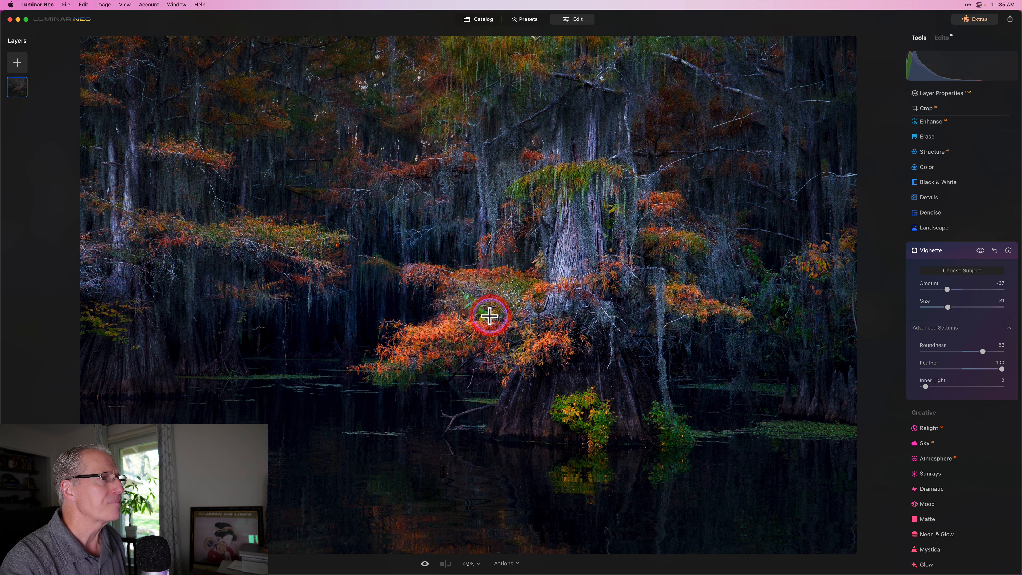
click(966, 272)
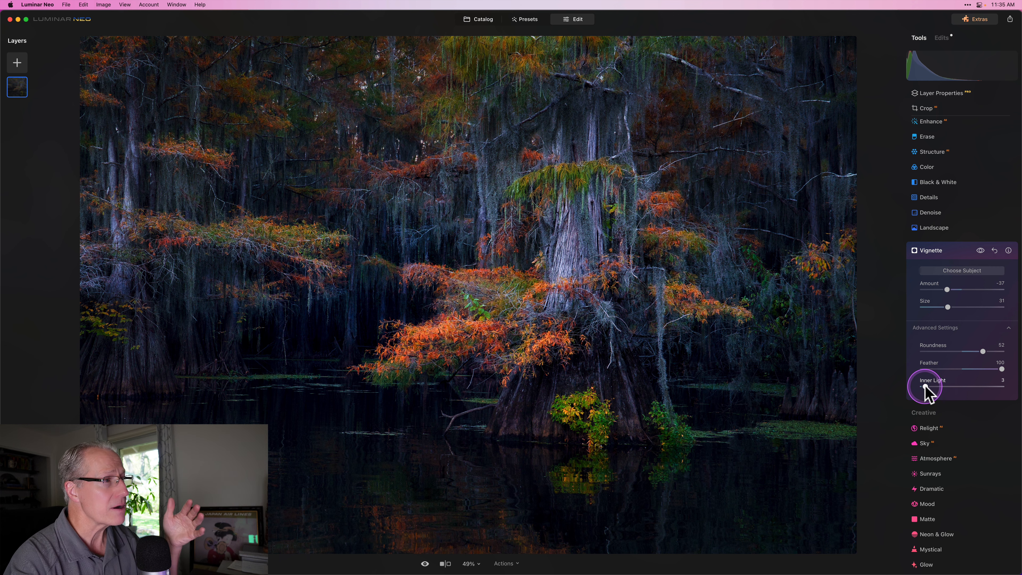
Try a stronger vignette Inner Light, and set it back to 3.
mouse_move(925, 387)
mouse_down()
mouse_move(996, 380)
mouse_move(928, 387)
mouse_up()
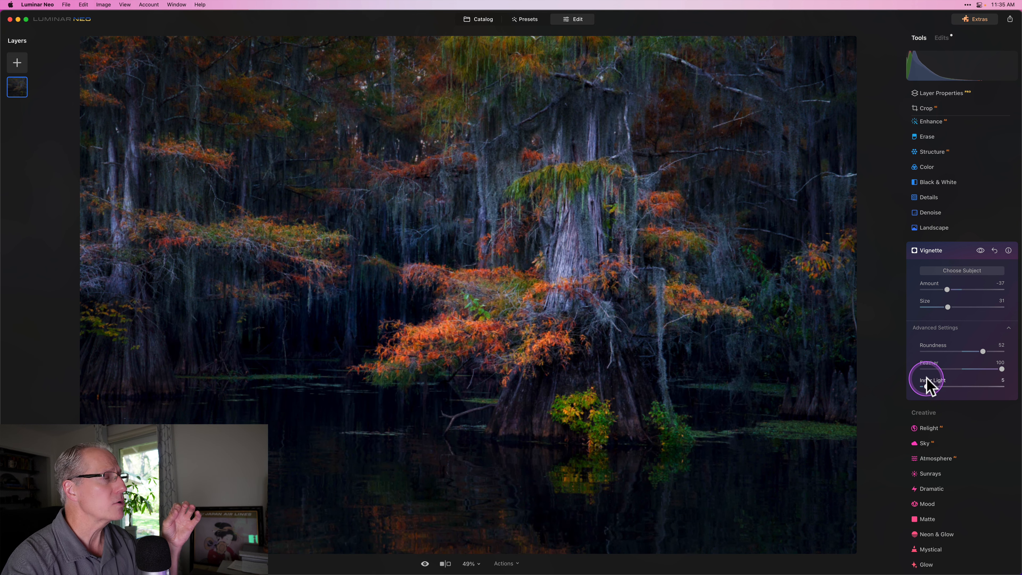
click(926, 378)
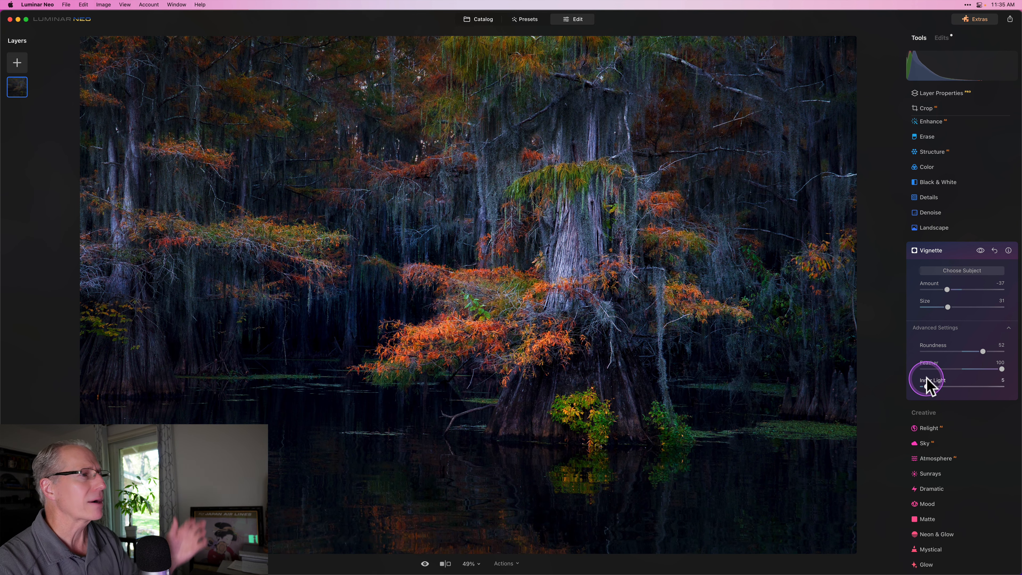
drag(926, 385, 924, 384)
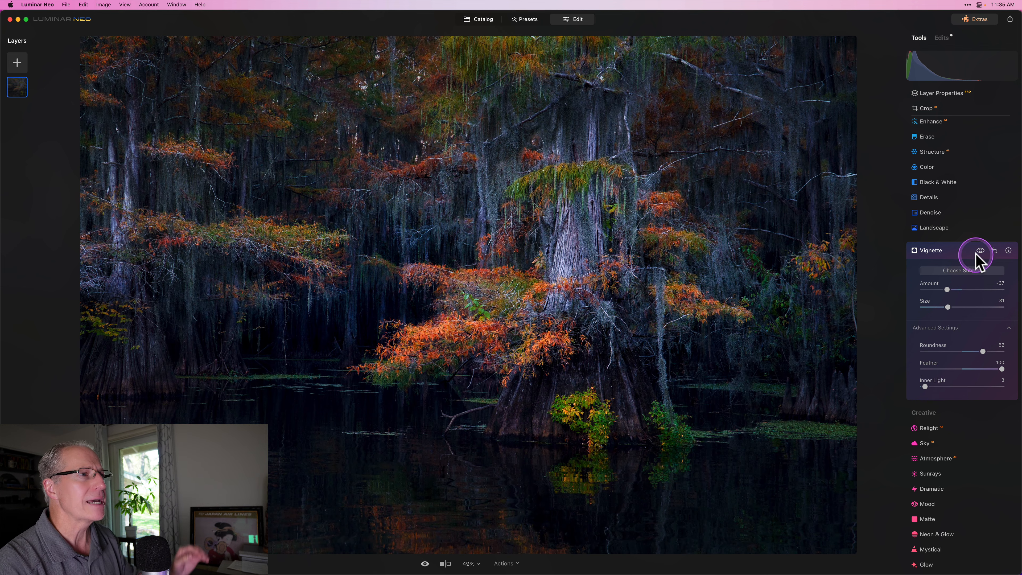
Close the Vignette tool, and compare the fully edited photo with the unedited original twice.
click(959, 254)
click(928, 295)
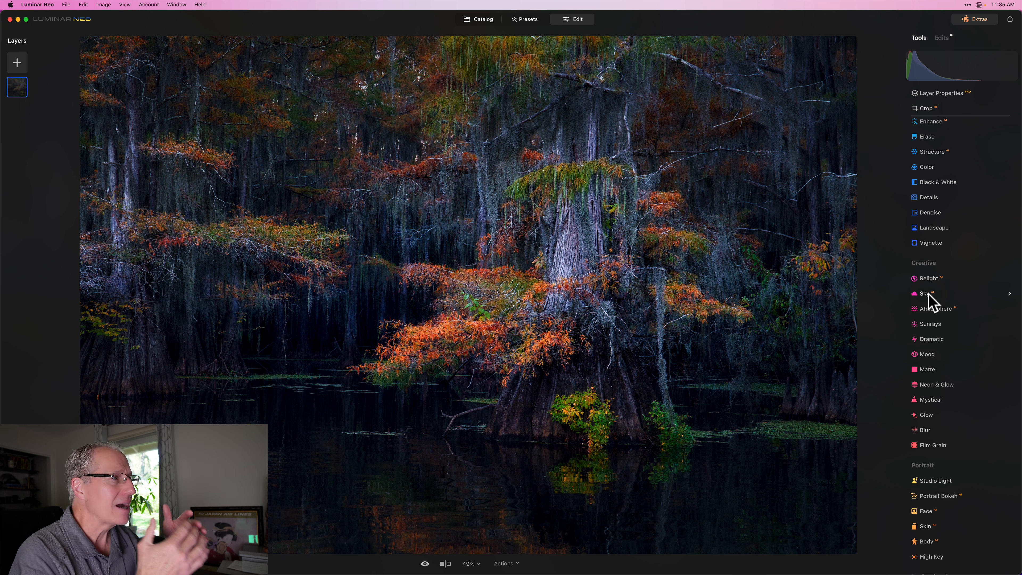
key(backslash)
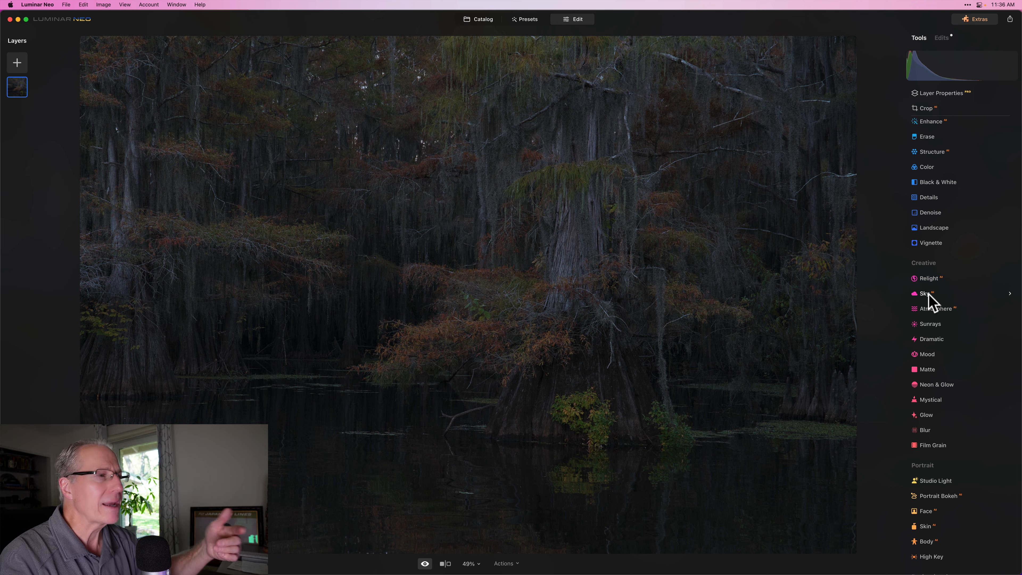
key(backslash)
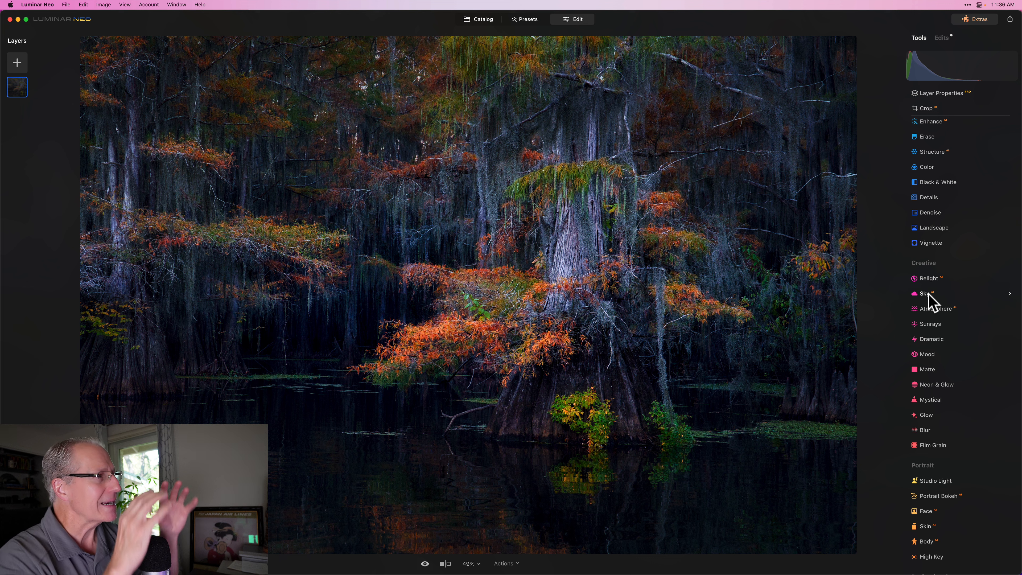
click(842, 251)
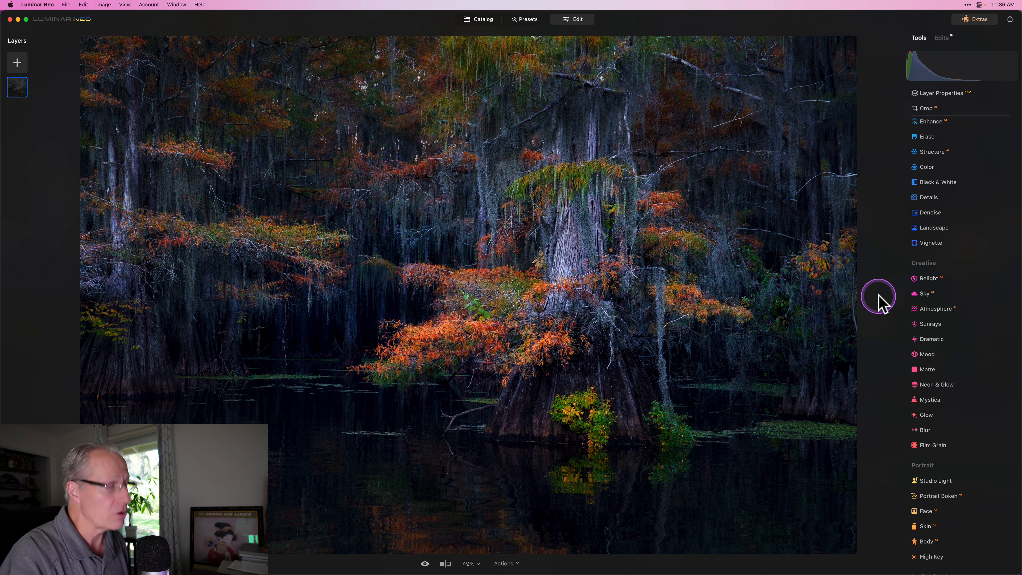
key(backslash)
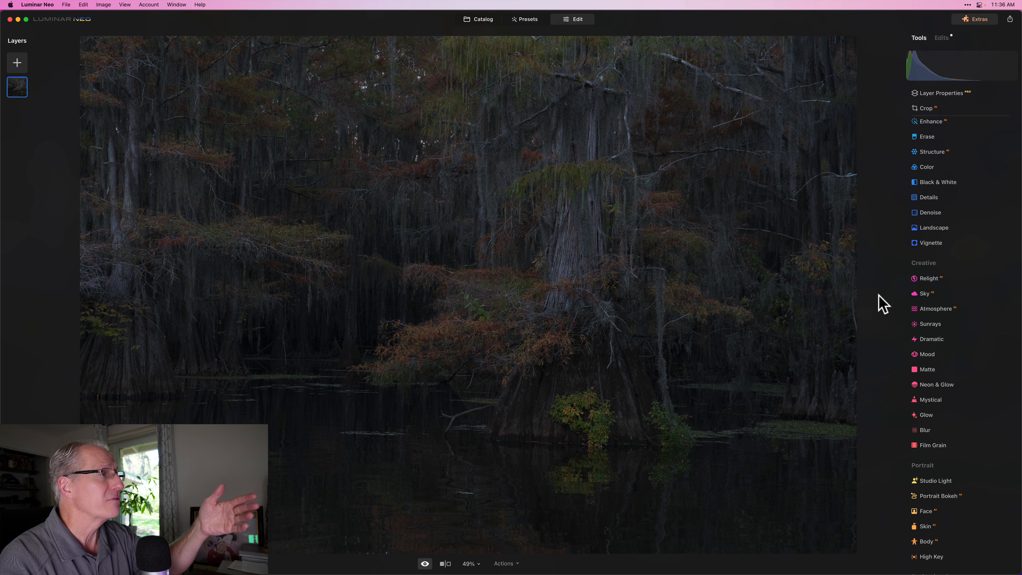
key(backslash)
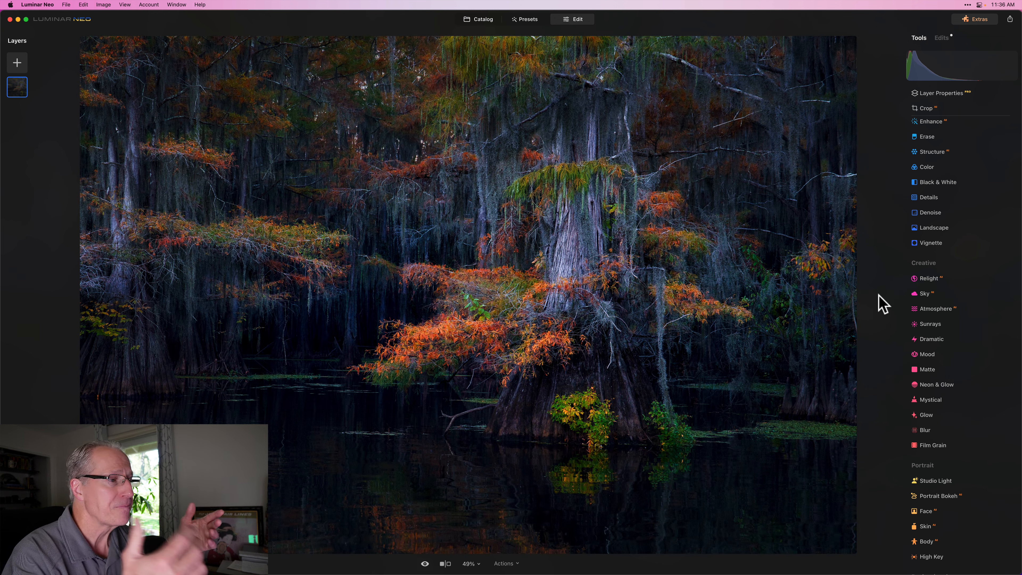